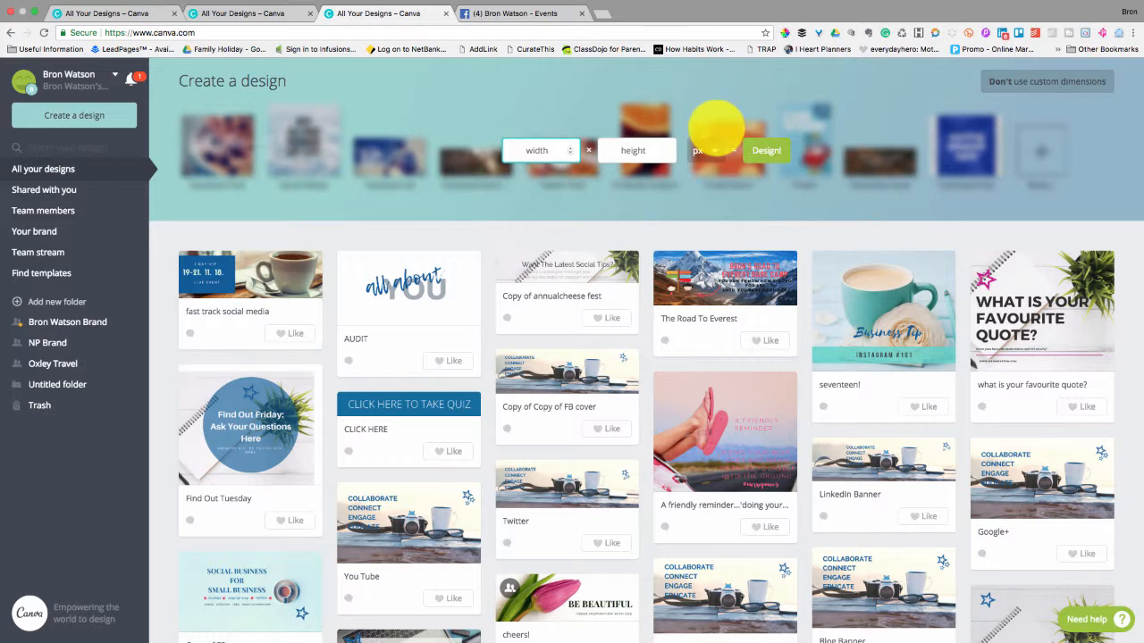
# Create a new custom-size design of 1920 × 1080 px
pyautogui.write('1920')
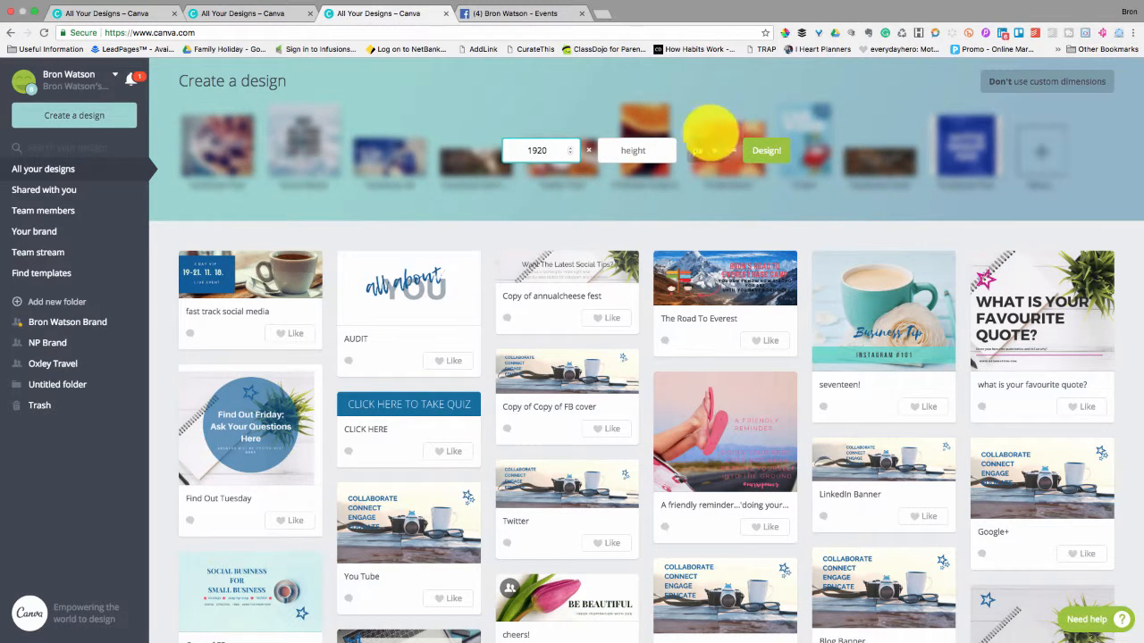
pyautogui.click(639, 150)
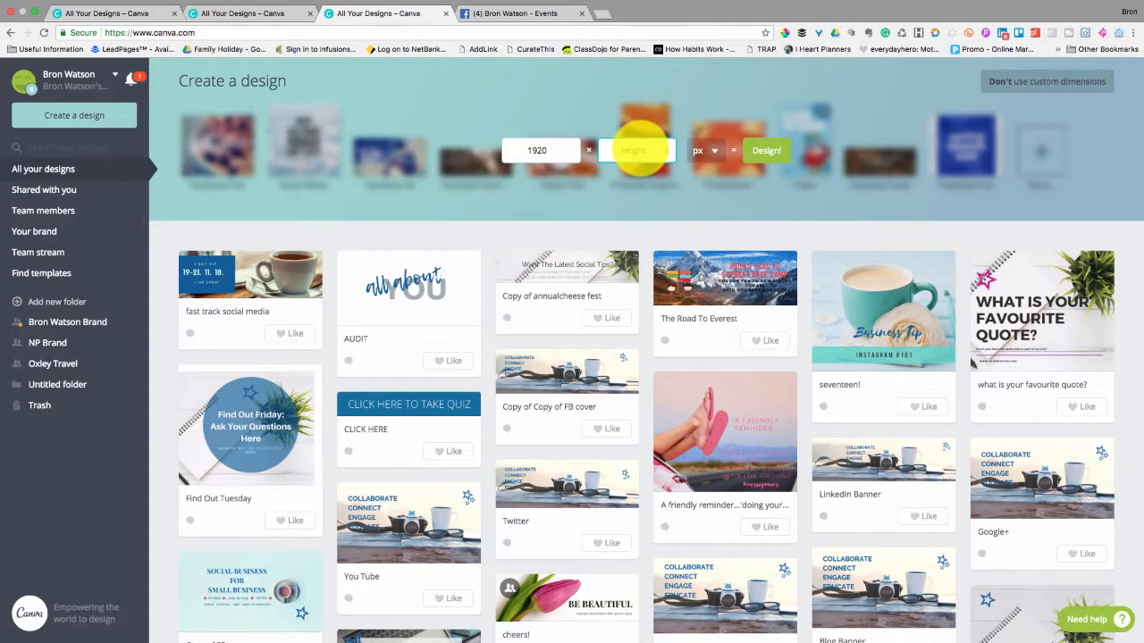
pyautogui.write('1080')
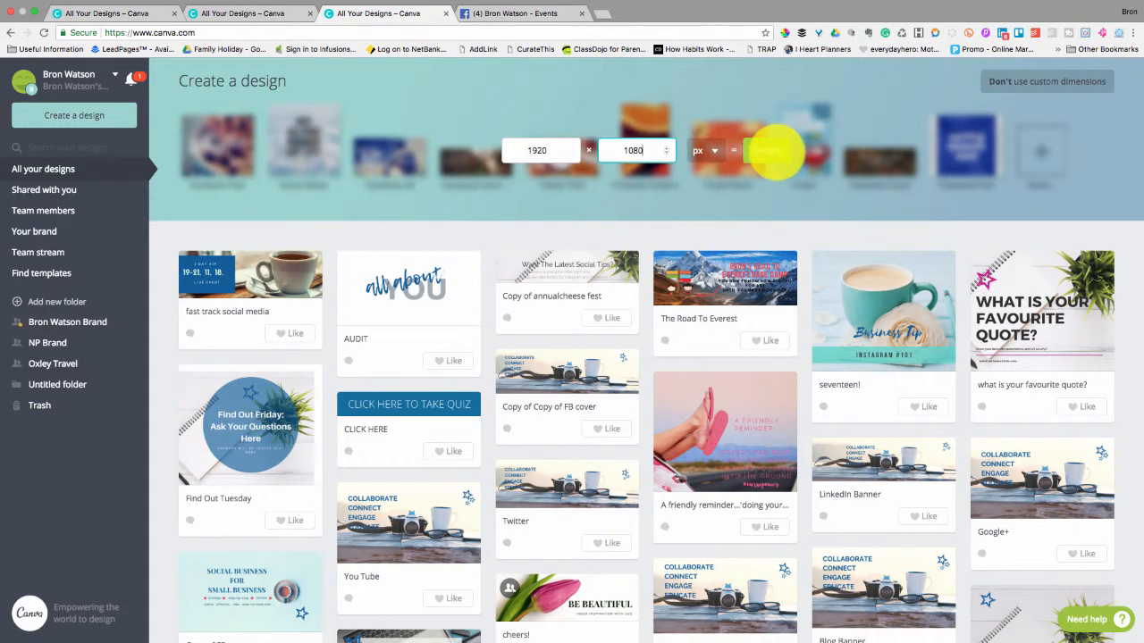
pyautogui.click(767, 150)
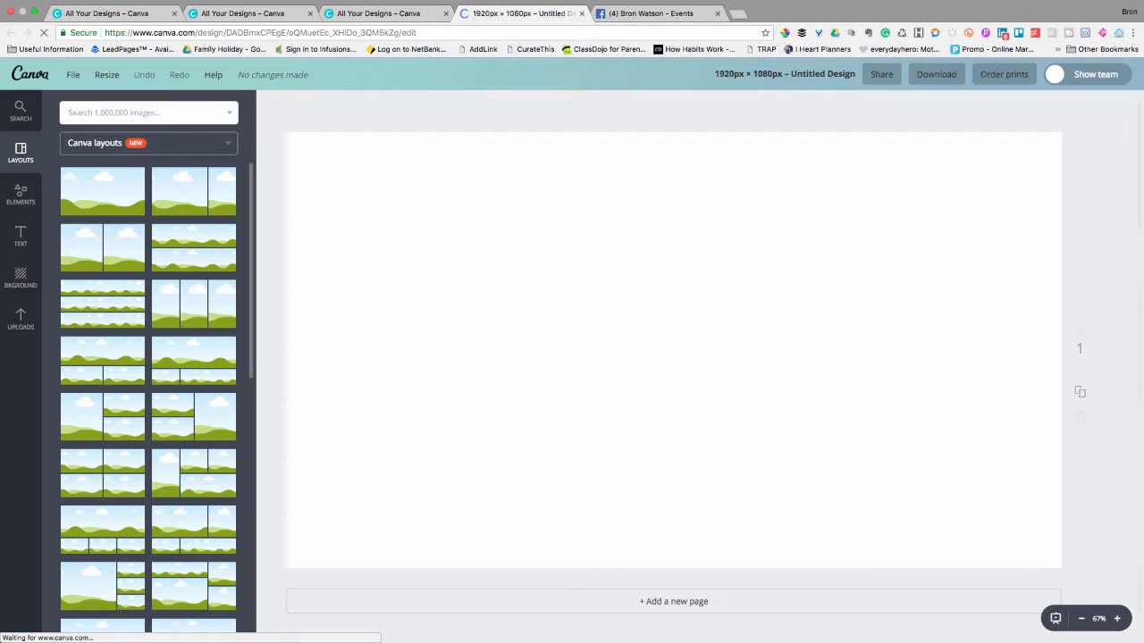
# Apply the layout with two stacked frames beside one tall frame, and fill the stacked frames with the uploaded coffee cup and camera photos
pyautogui.scroll(-2, 148, 393)
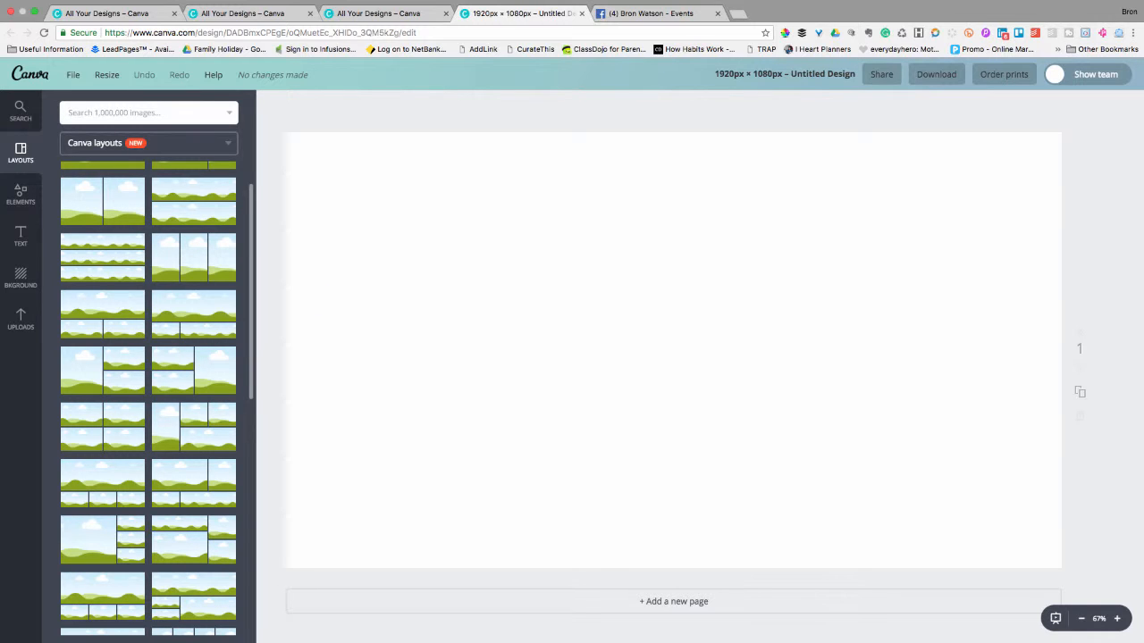
pyautogui.click(194, 370)
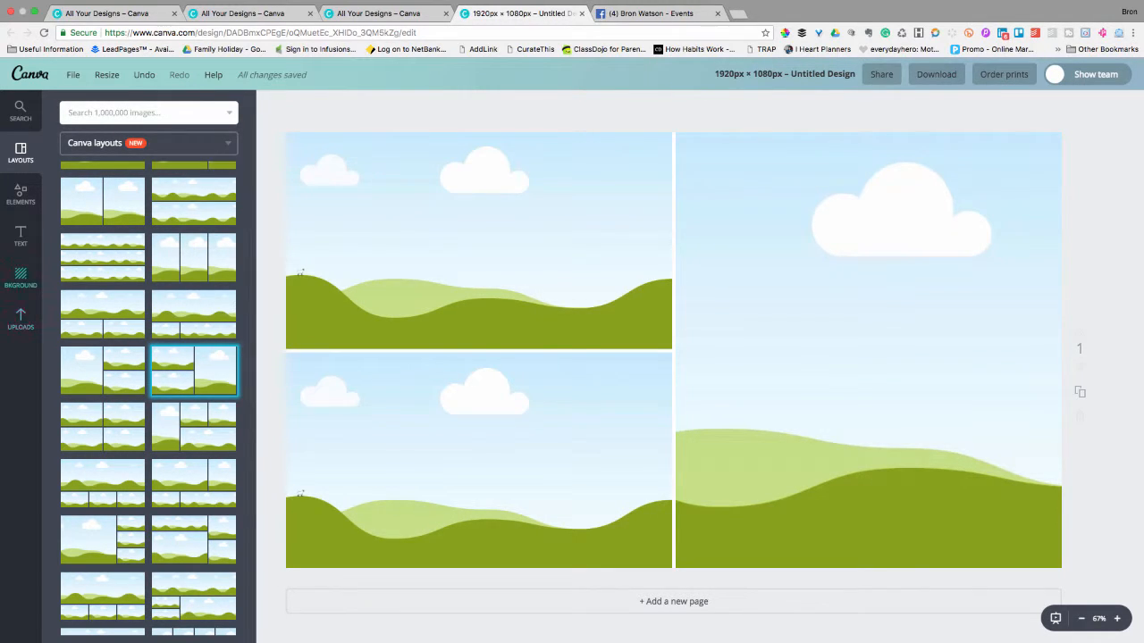
pyautogui.click(20, 319)
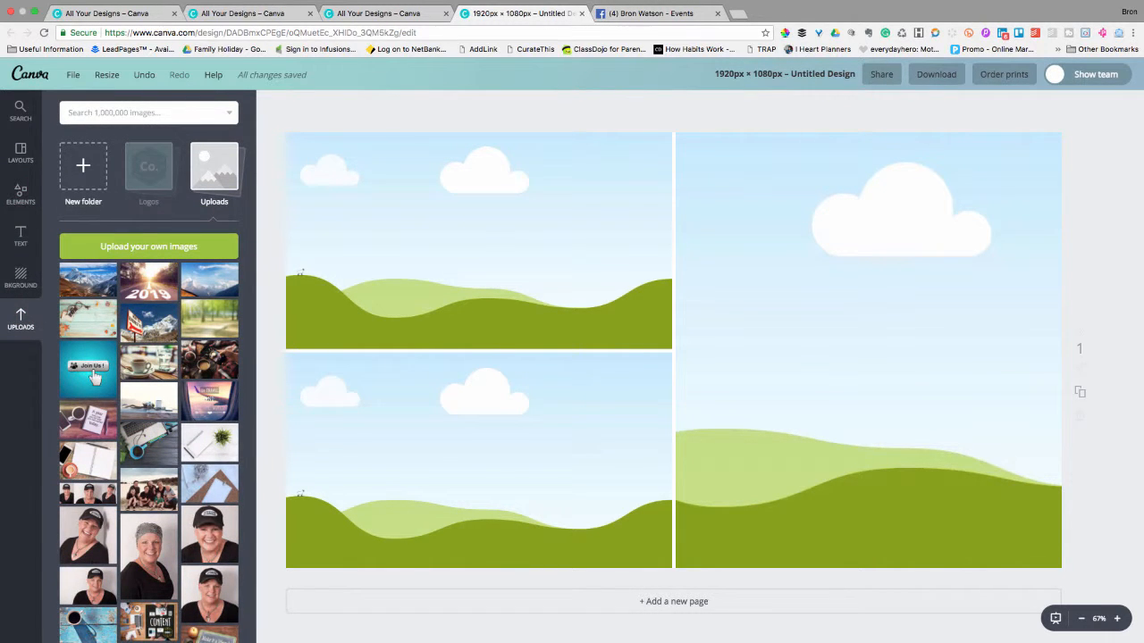
pyautogui.moveTo(127, 373); pyautogui.dragTo(367, 276)
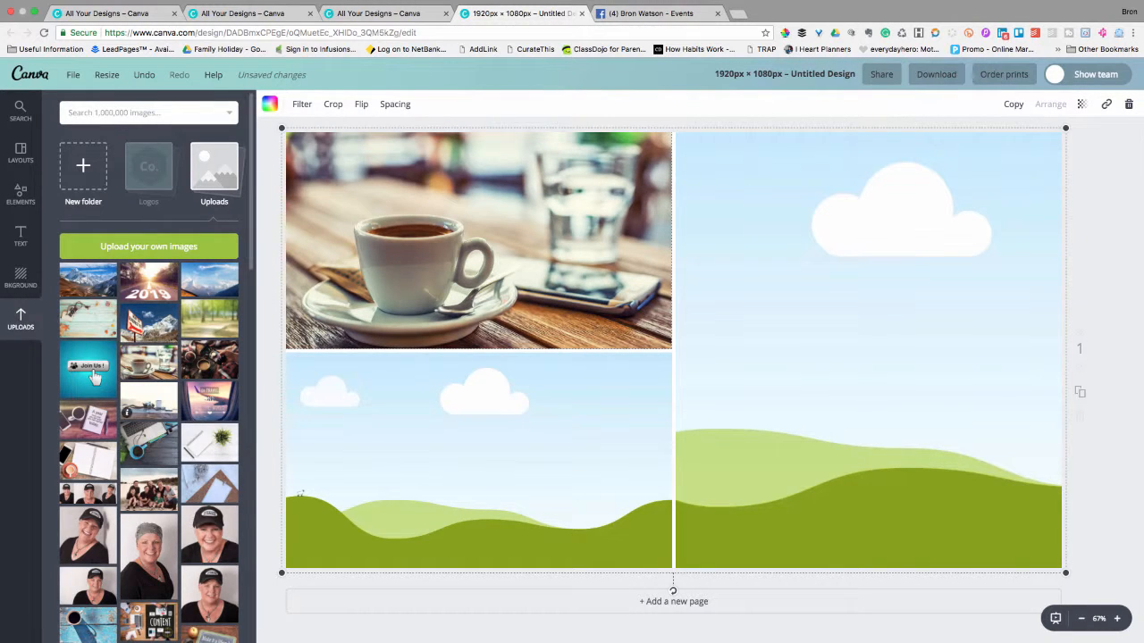
pyautogui.moveTo(301, 492); pyautogui.dragTo(390, 480)
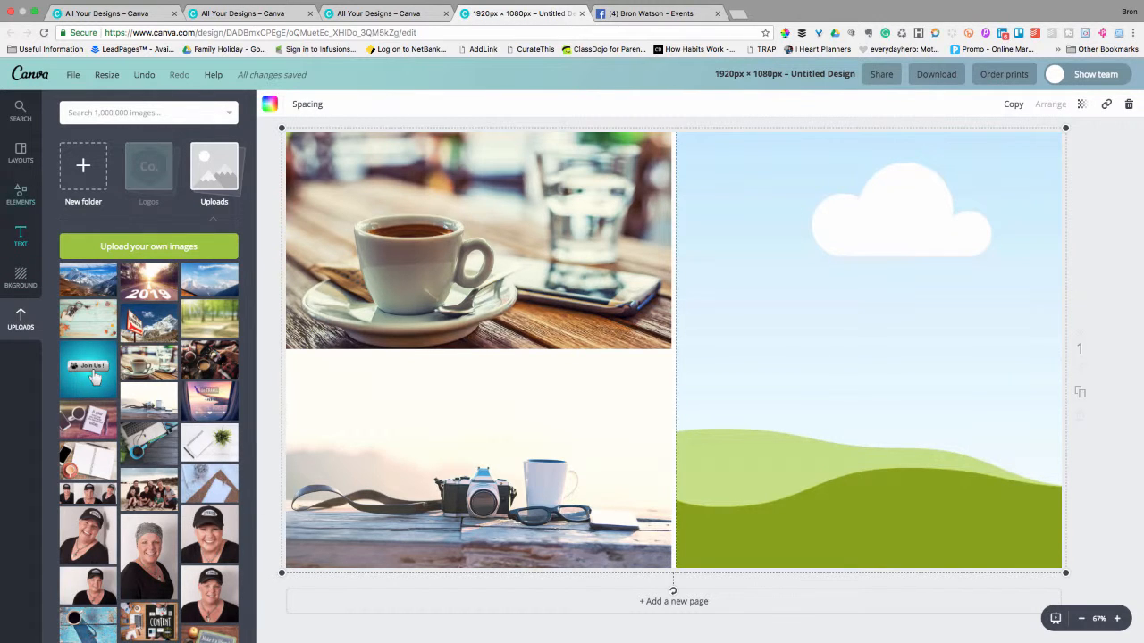
# Cover the tall empty frame with a solid square shape enlarged to full page height, and recolour it dark blue from the brand palette
pyautogui.click(20, 195)
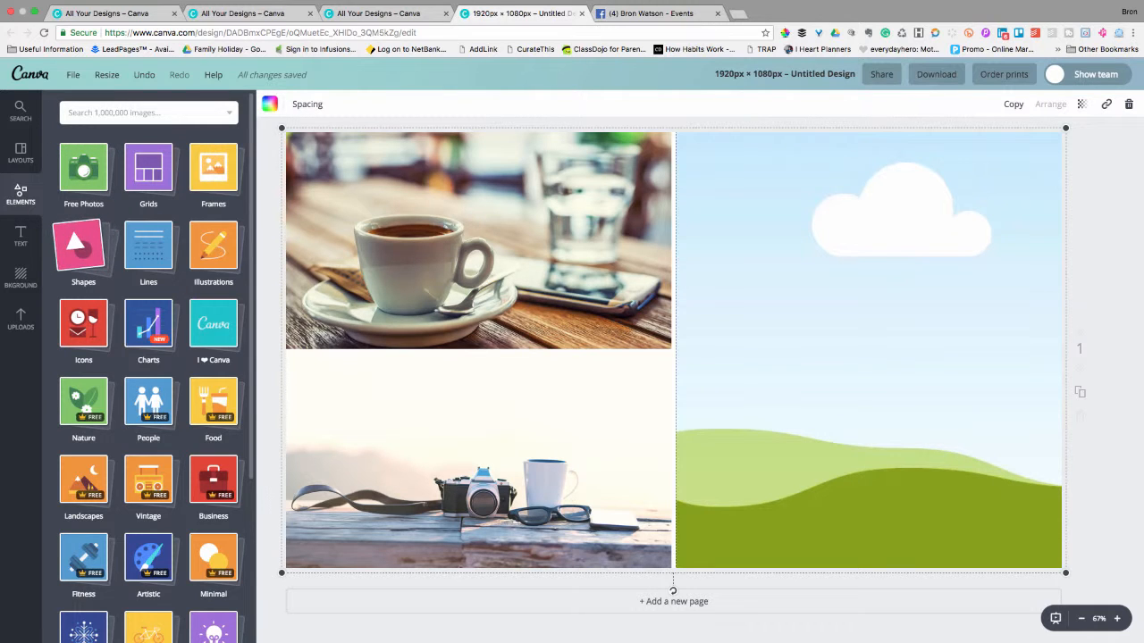
pyautogui.click(83, 246)
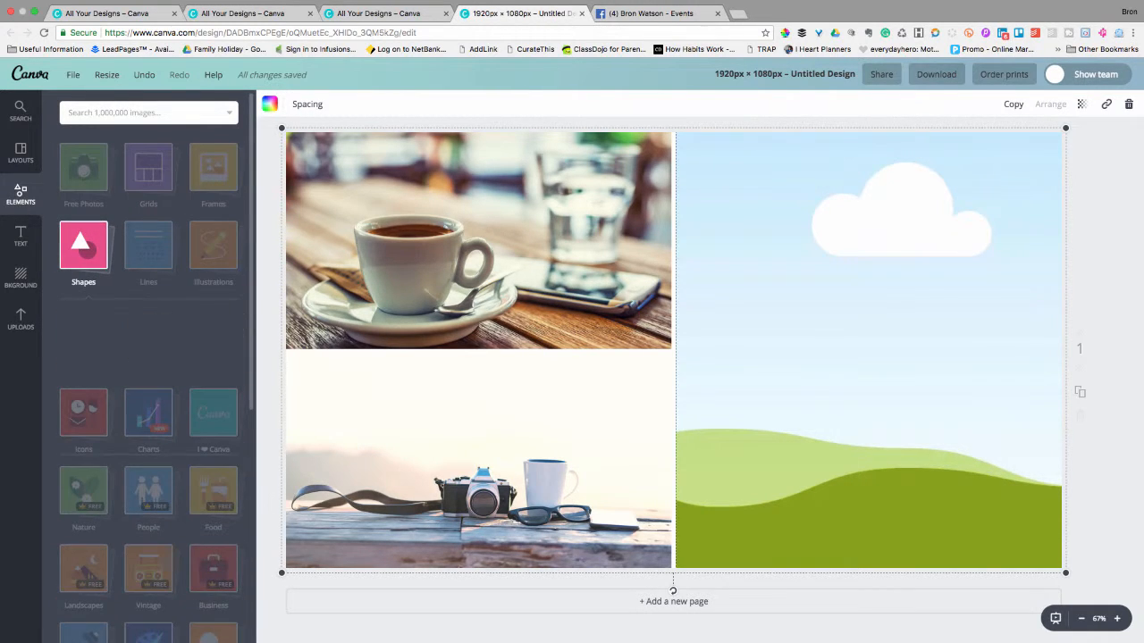
pyautogui.click(126, 373)
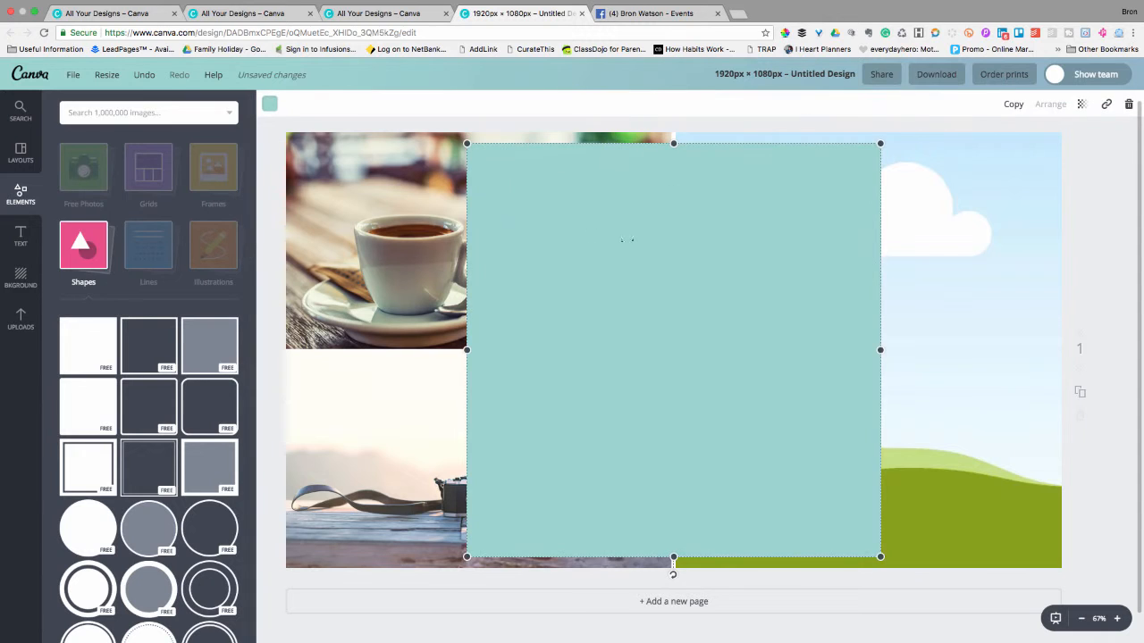
pyautogui.moveTo(656, 248); pyautogui.dragTo(867, 239)
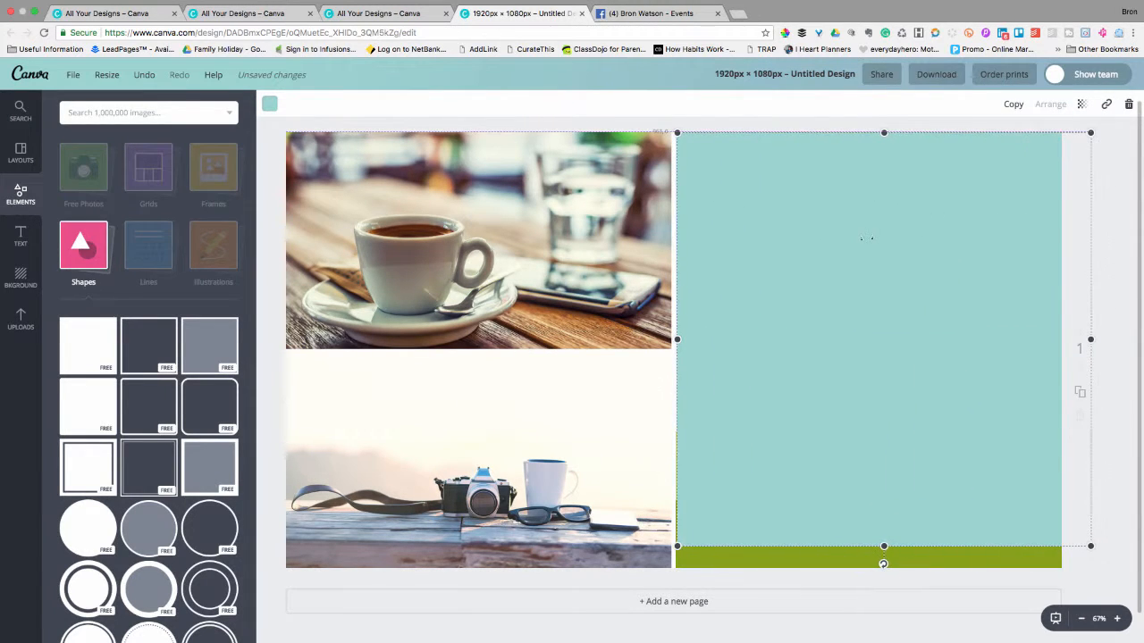
pyautogui.moveTo(1090, 546); pyautogui.dragTo(1114, 569)
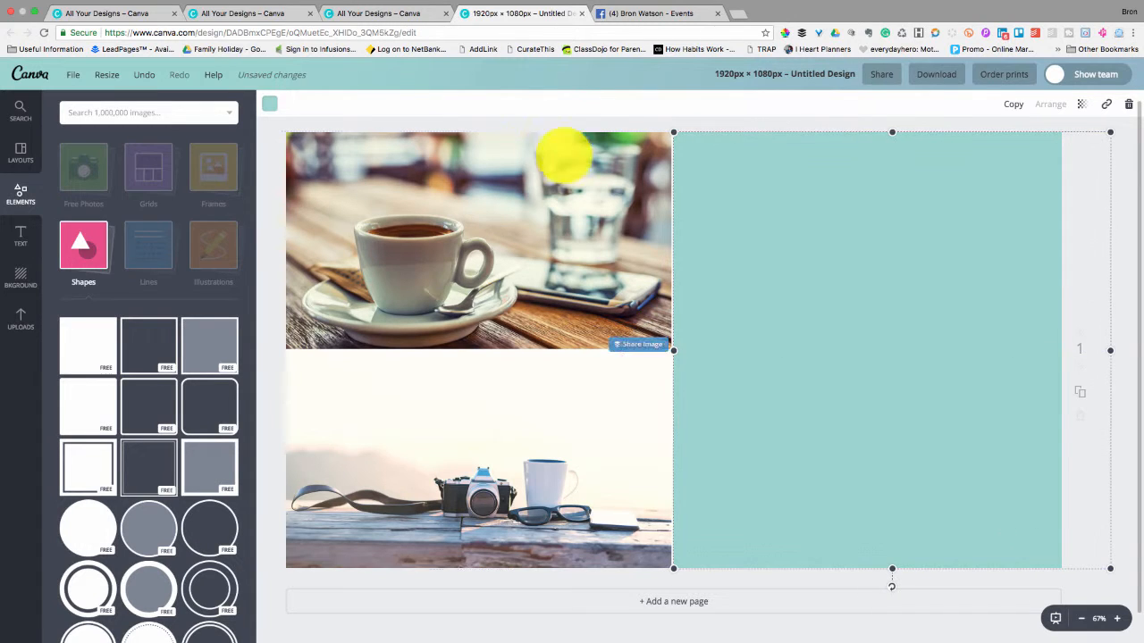
pyautogui.click(269, 104)
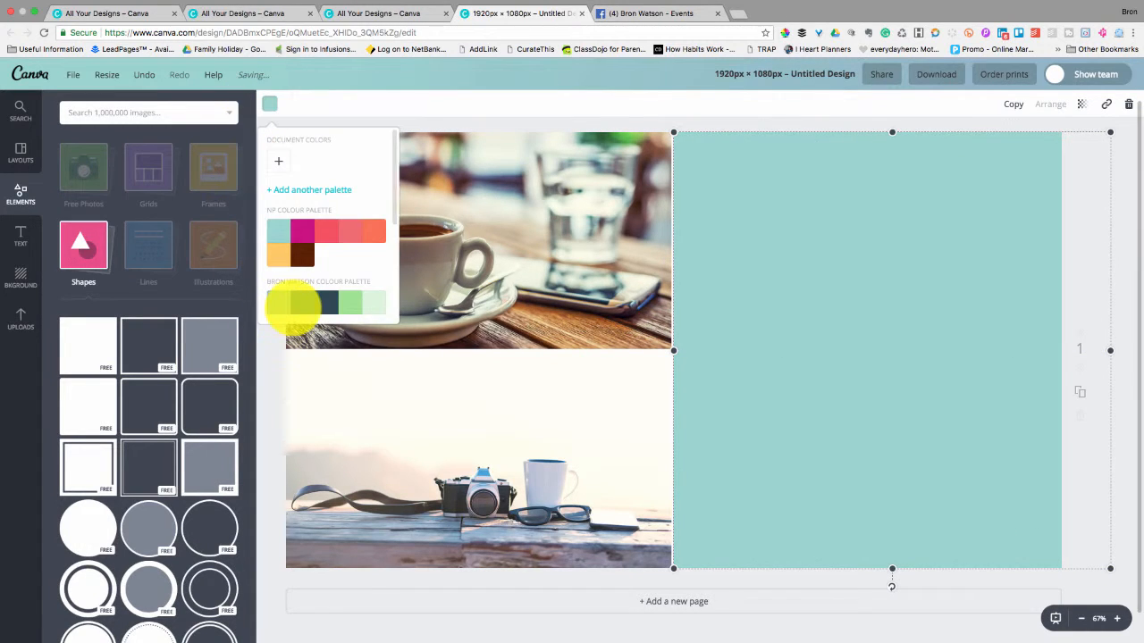
pyautogui.click(303, 302)
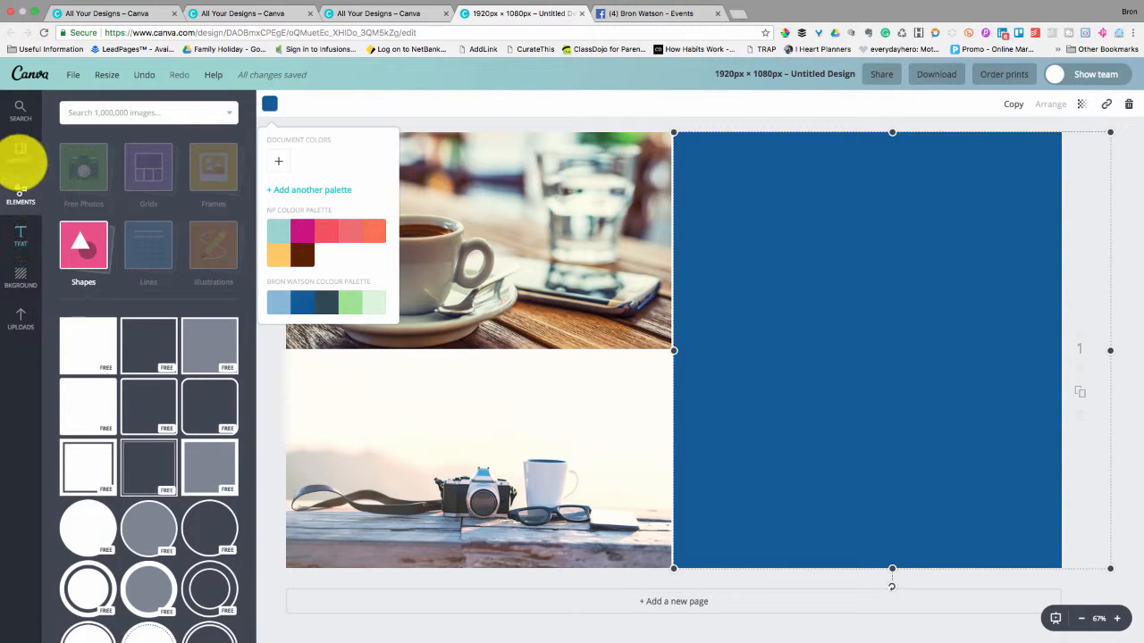
# Place the "It's a Bowling Birthday Party" text template on the blue panel
pyautogui.click(20, 145)
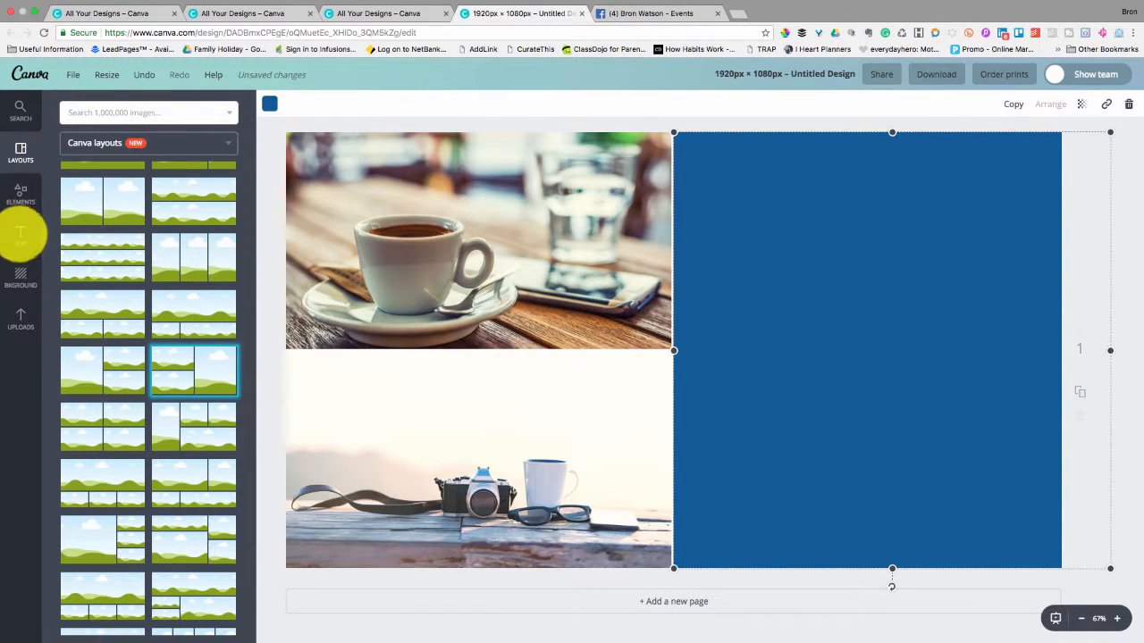
pyautogui.click(21, 235)
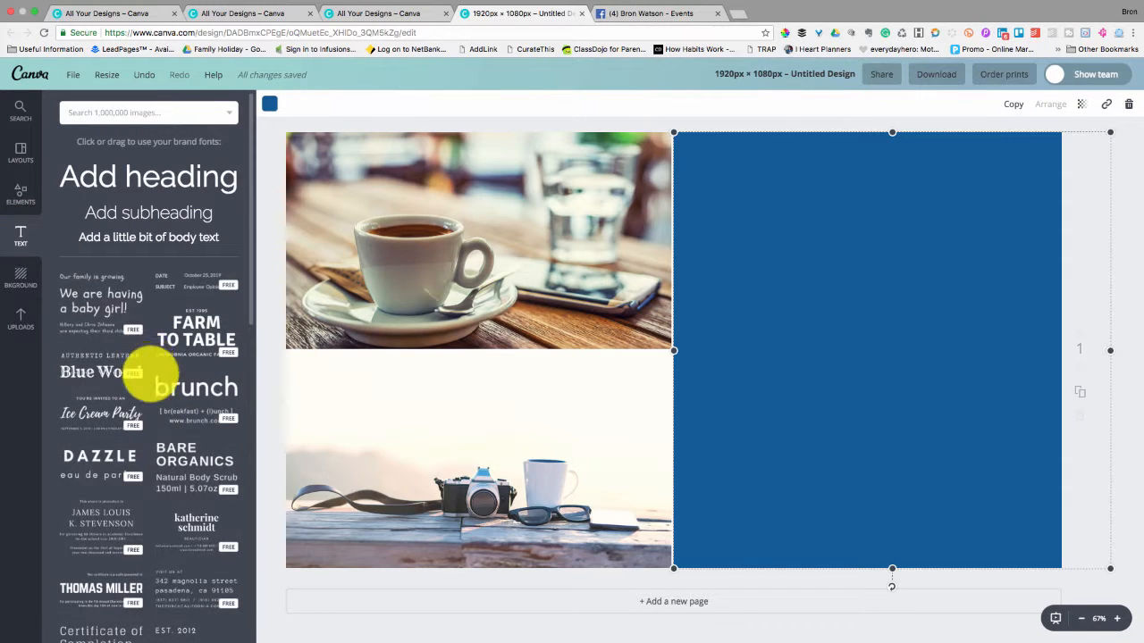
pyautogui.scroll(-10, 158, 388)
pyautogui.scroll(-8, 158, 388)
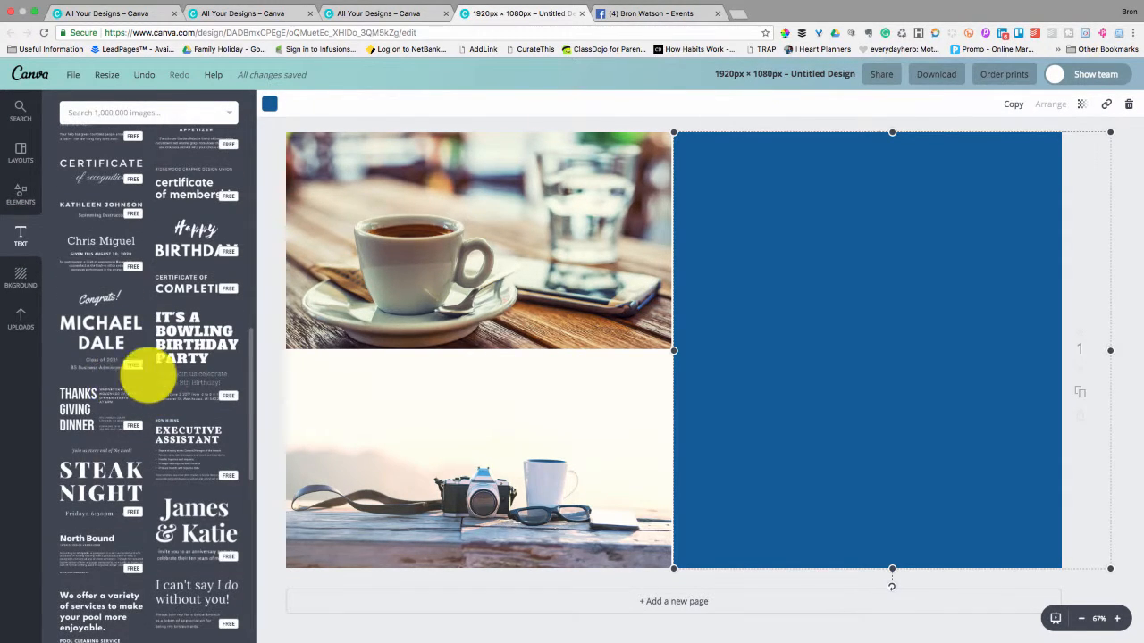
pyautogui.moveTo(194, 318); pyautogui.dragTo(851, 259)
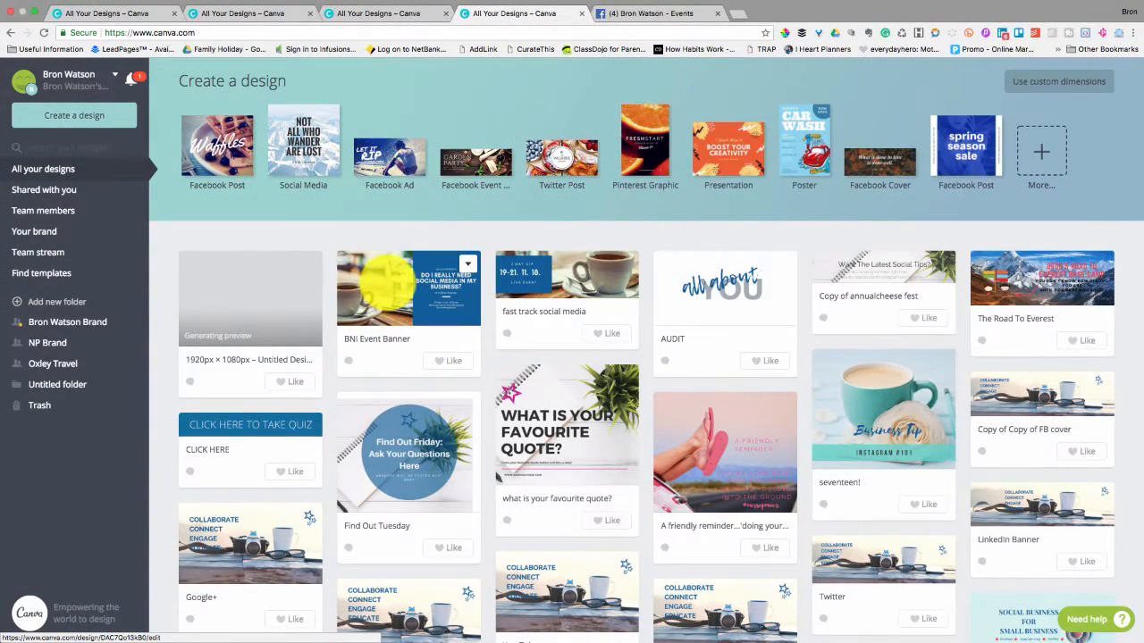
# Open the BNI Event Banner design and view its download options without downloading
pyautogui.click(396, 280)
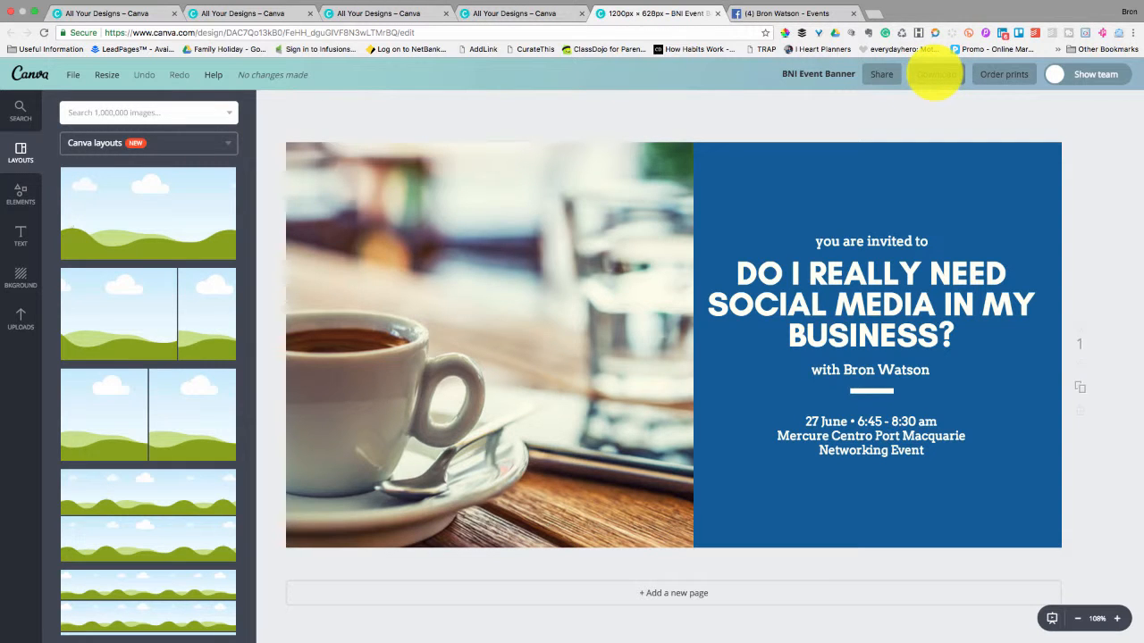
pyautogui.click(934, 74)
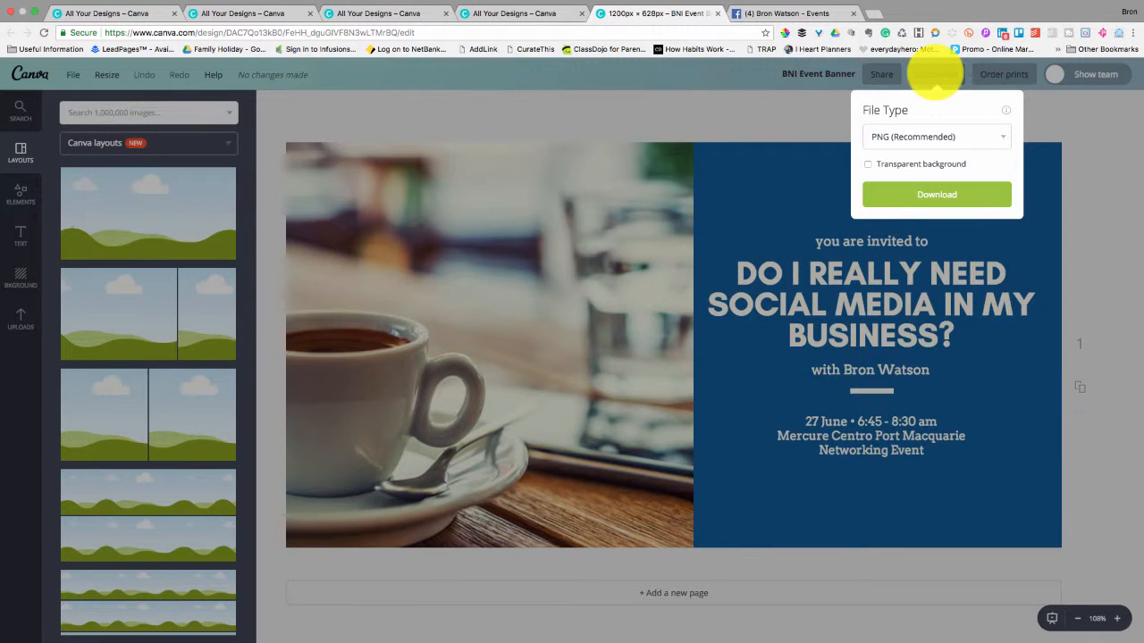
pyautogui.click(737, 73)
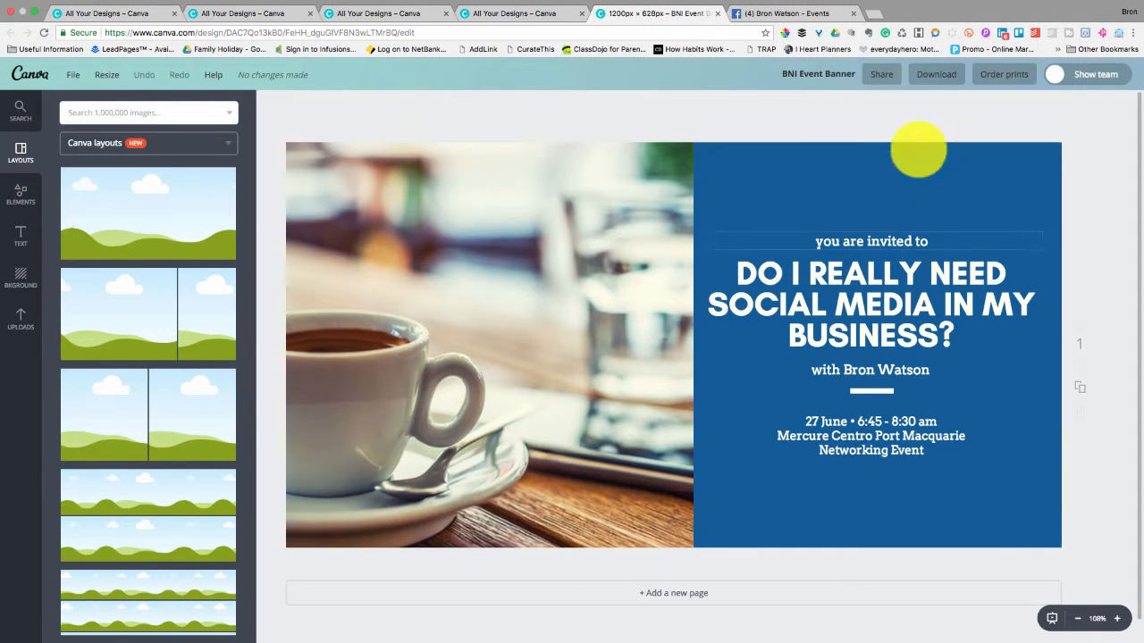
# Switch to the Facebook page's Events section and start creating a new event
pyautogui.click(836, 16)
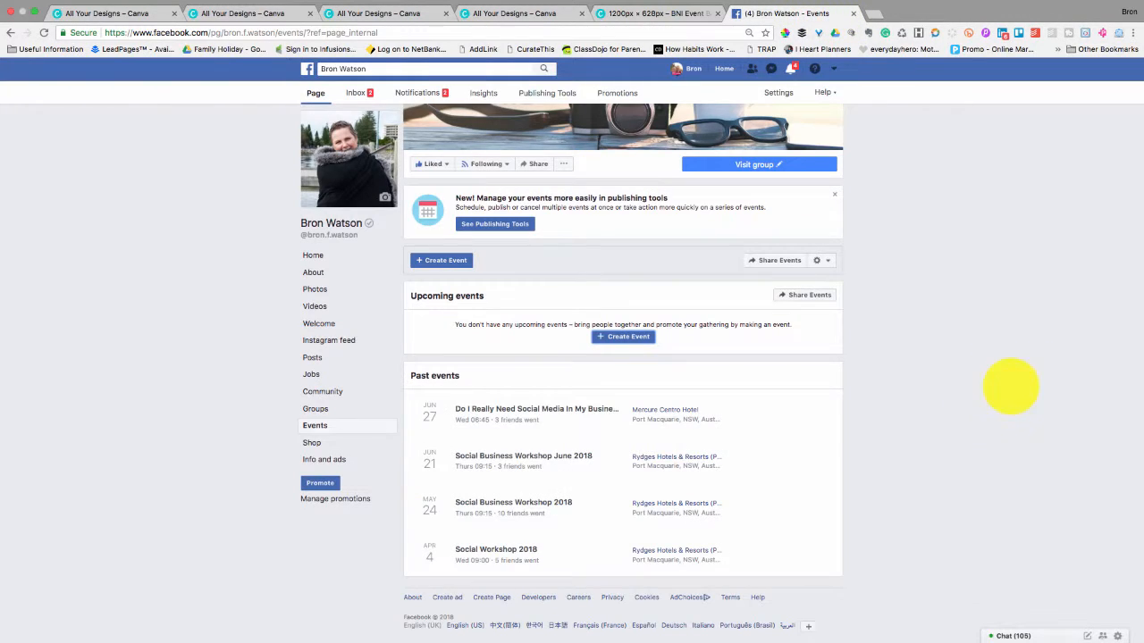
pyautogui.scroll(3, 1027, 398)
pyautogui.scroll(-3, 1026, 403)
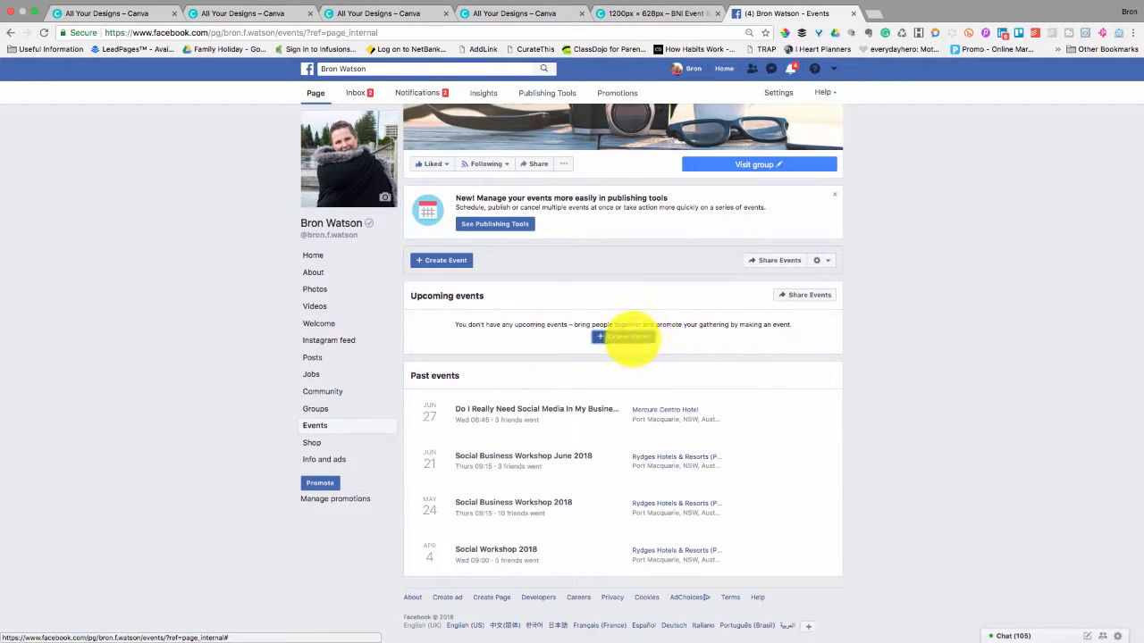
pyautogui.click(626, 337)
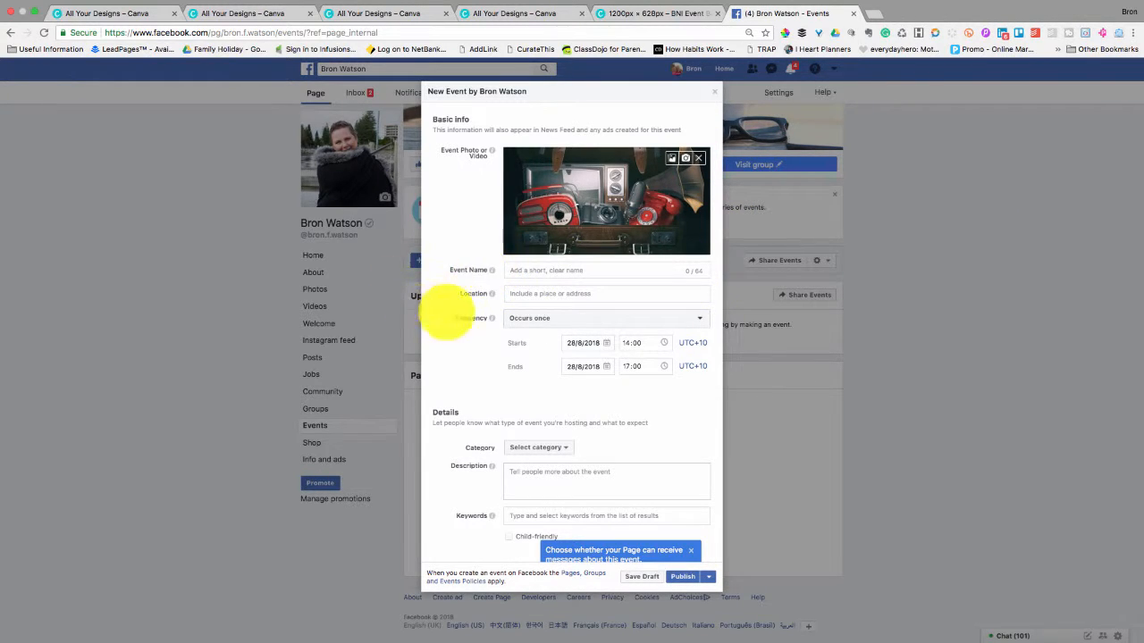
# Review the event name and location guidance and the available frequency options in the new event form
pyautogui.moveTo(492, 270)
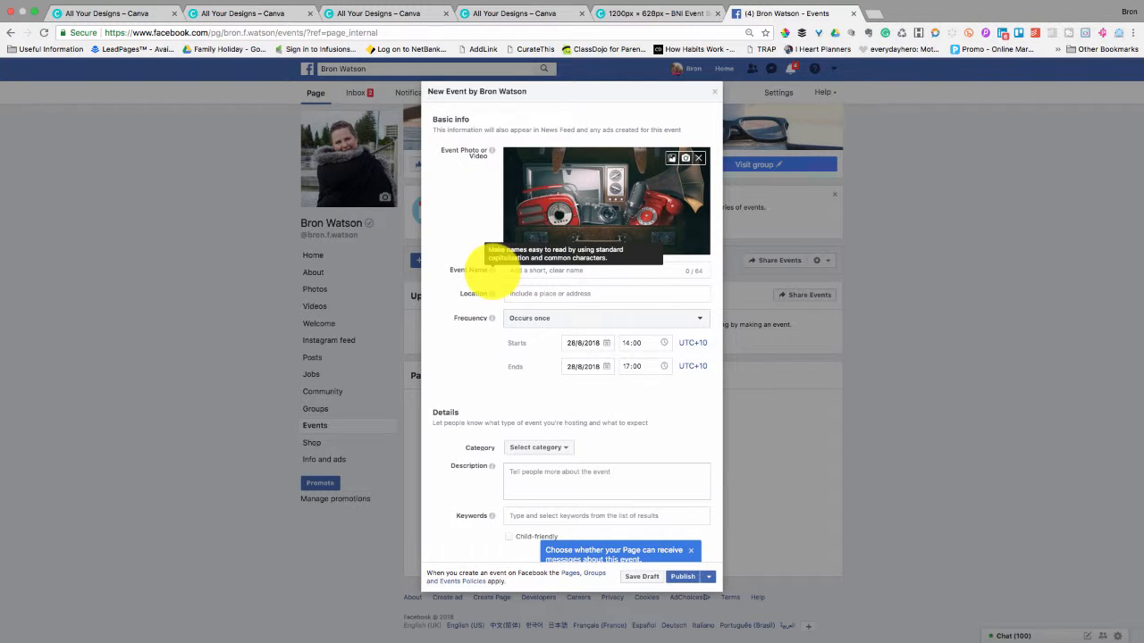
pyautogui.moveTo(491, 293)
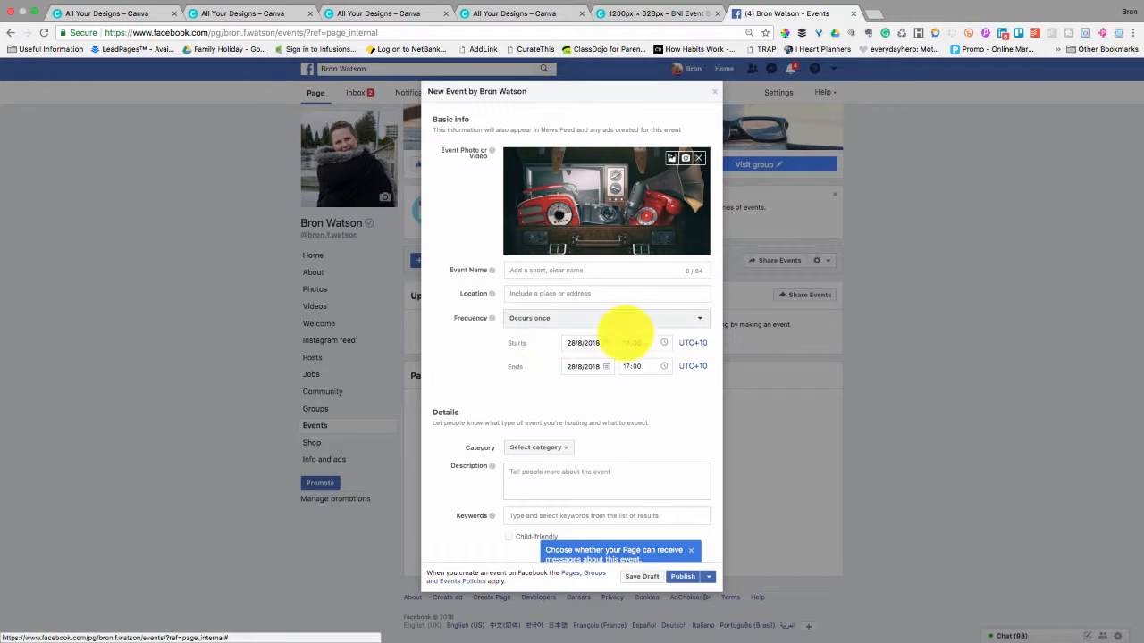
pyautogui.click(699, 318)
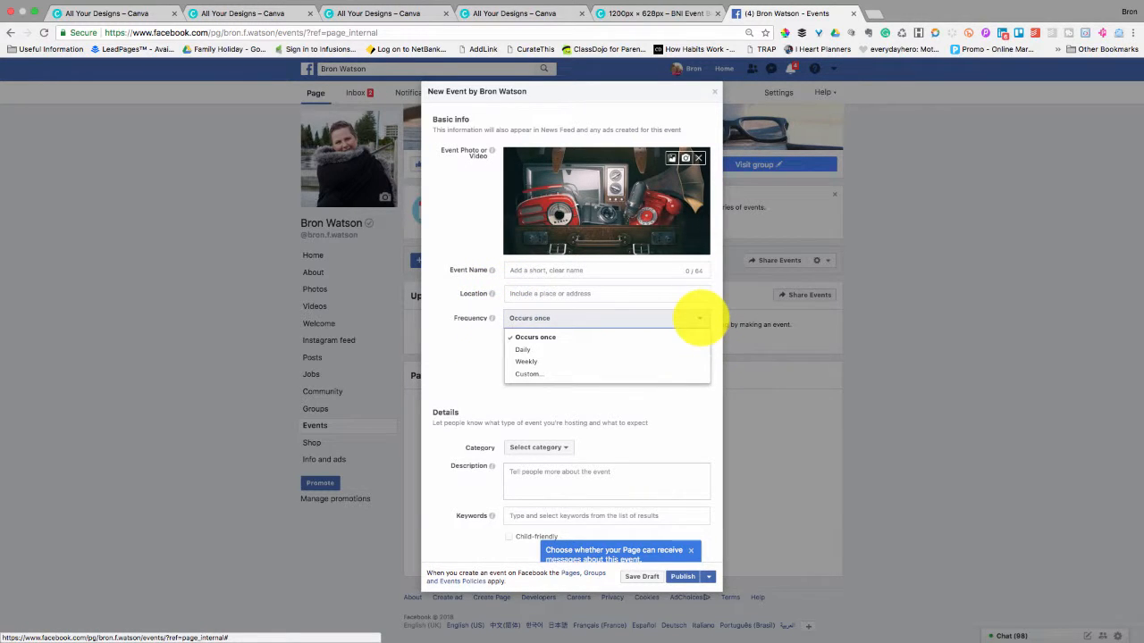
pyautogui.click(699, 318)
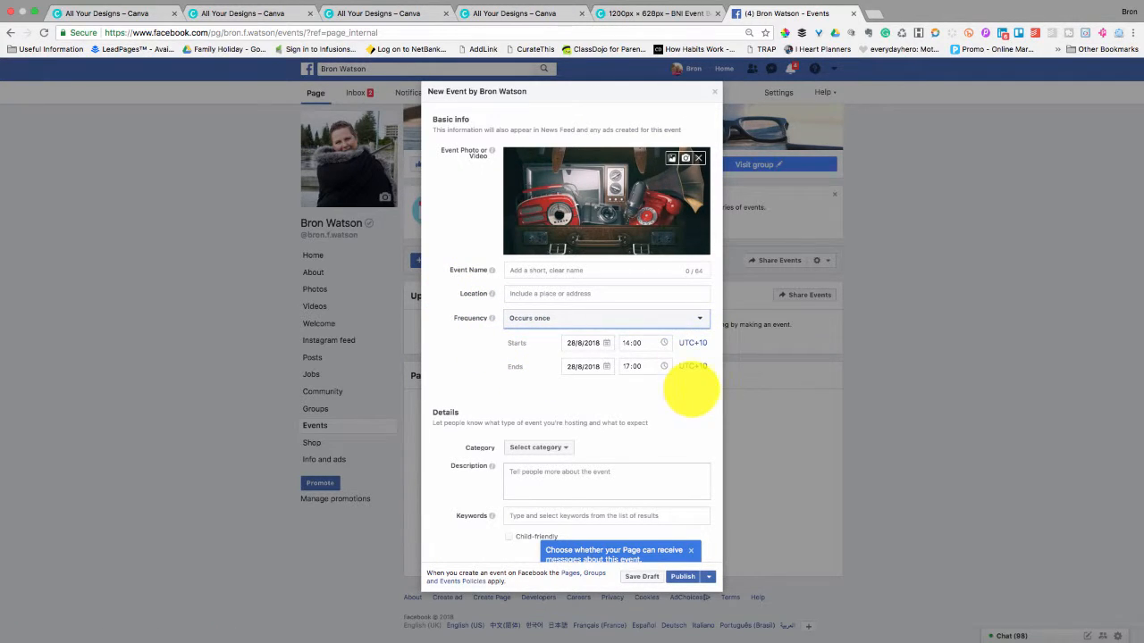
# Review the event's category choices, description and keywords fields, and the messaging, ticket and posting options
pyautogui.scroll(-3, 690, 375)
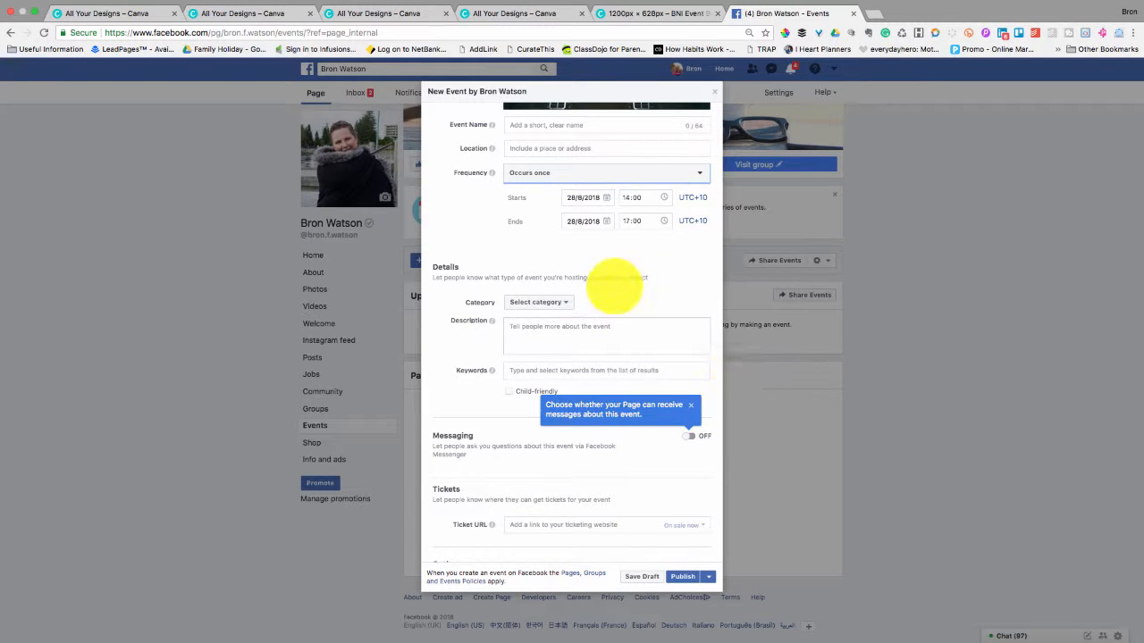
pyautogui.click(536, 302)
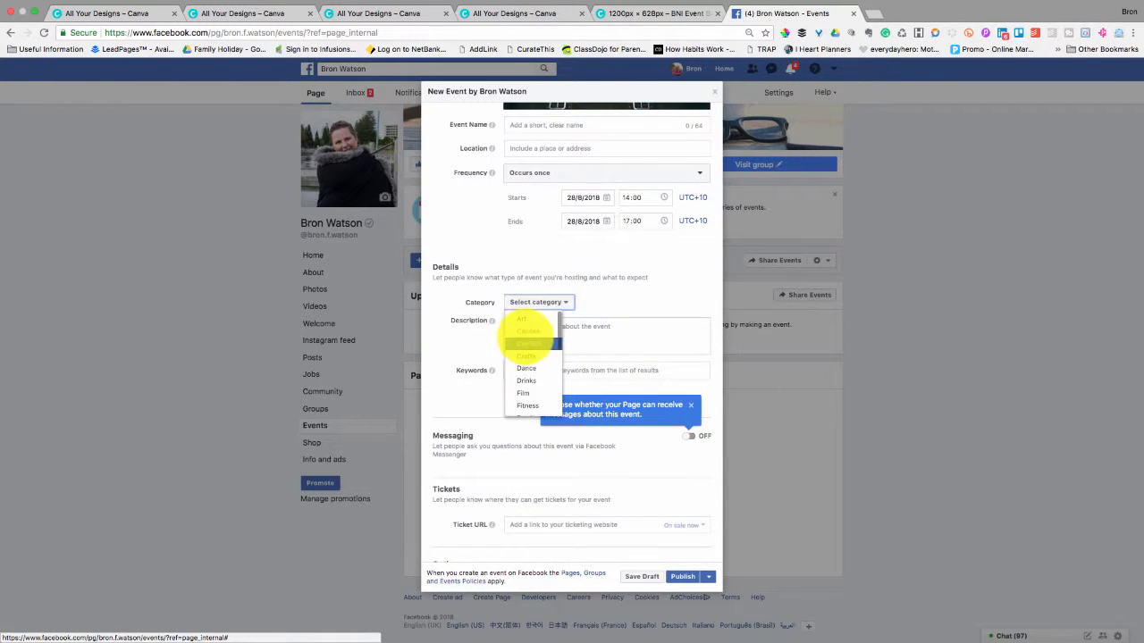
pyautogui.scroll(-5, 534, 344)
pyautogui.click(610, 292)
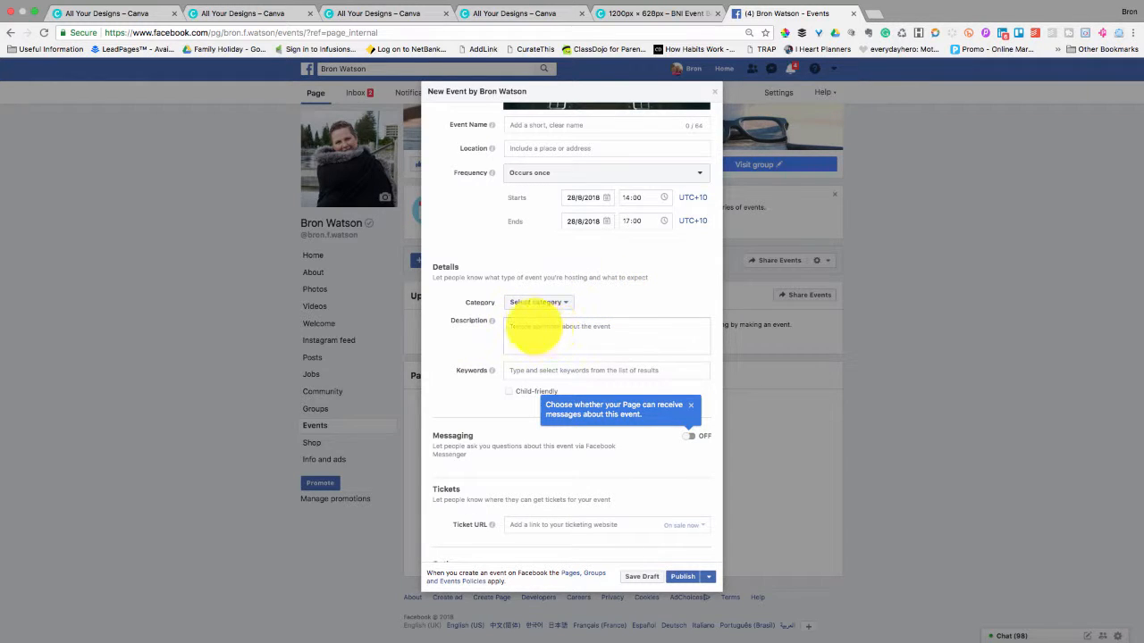
pyautogui.click(534, 324)
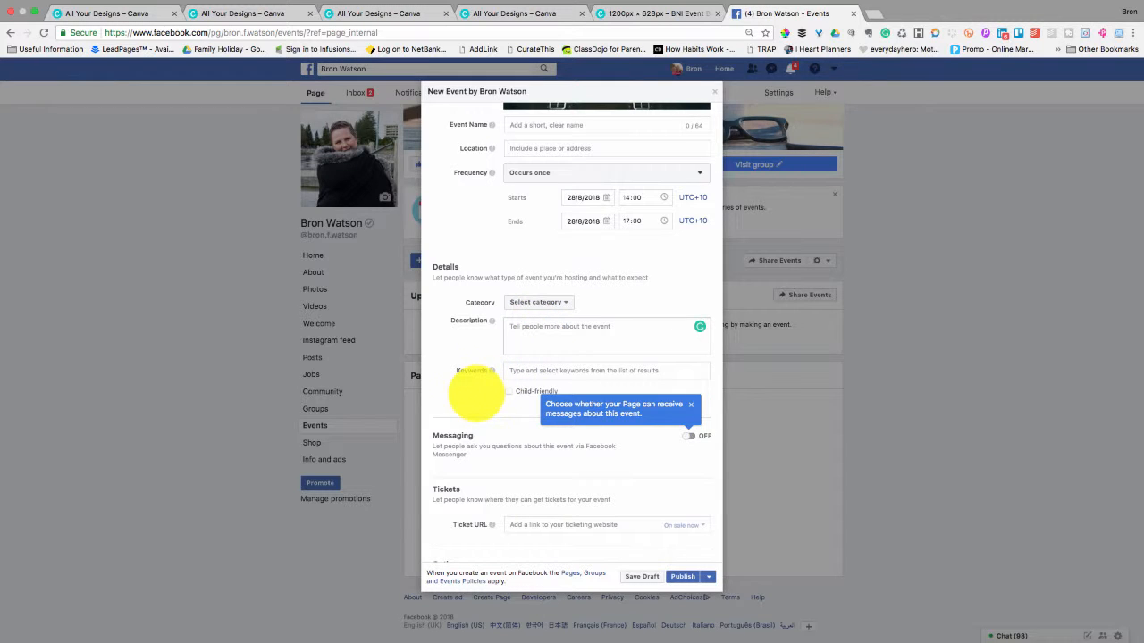
pyautogui.scroll(-2, 476, 384)
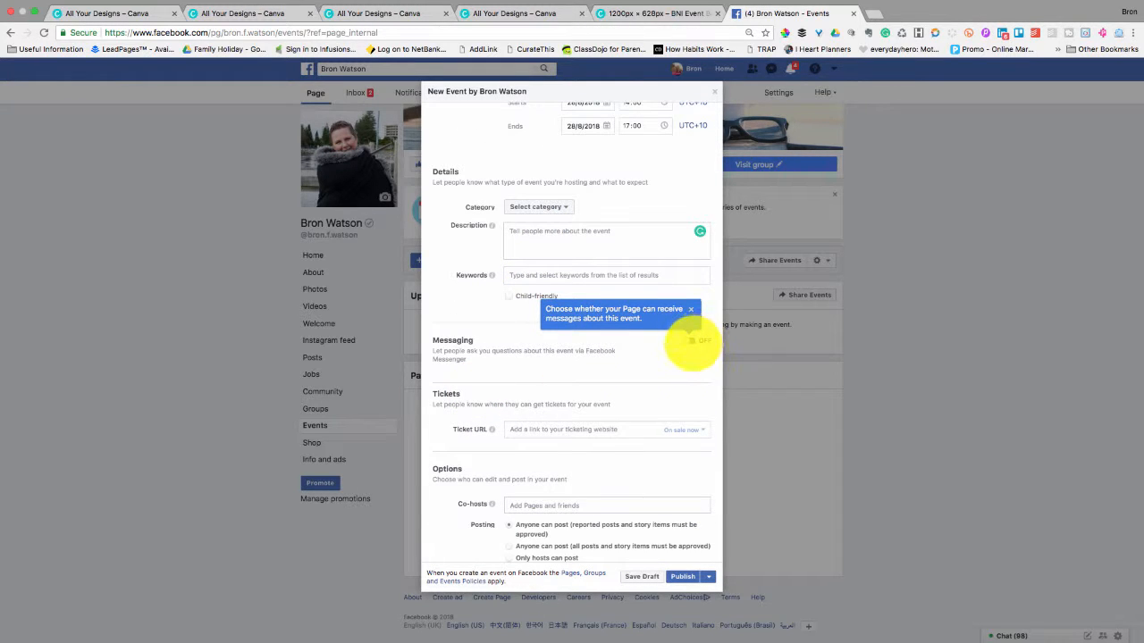
# Enable messaging and require approval for all posts and story items in the new event form, closing it without publishing
pyautogui.click(692, 341)
pyautogui.scroll(-1, 593, 350)
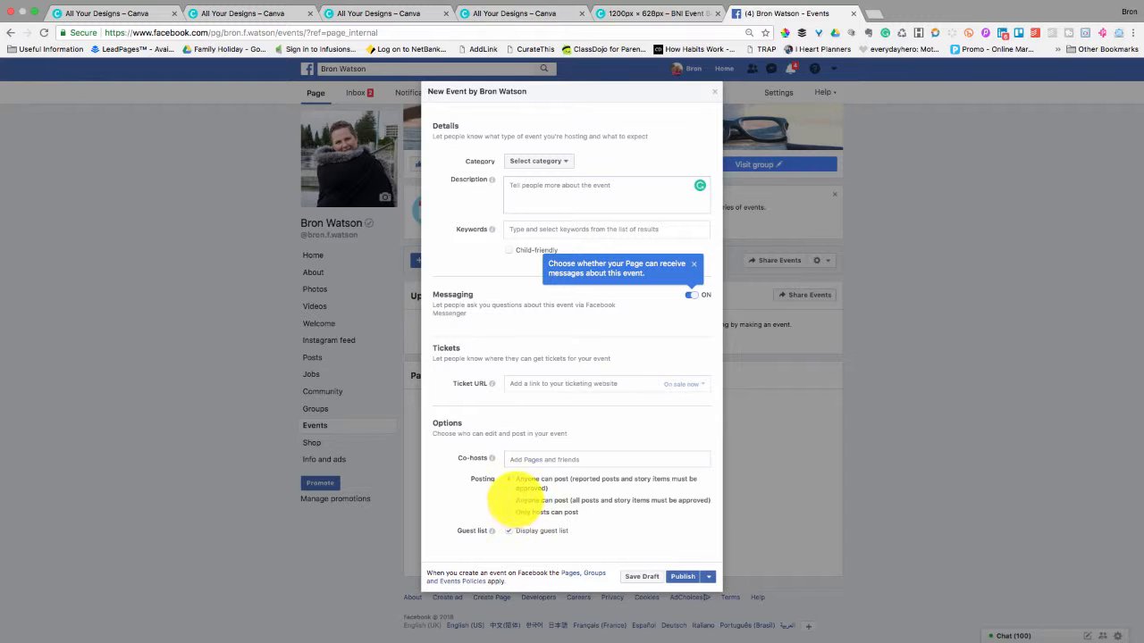
pyautogui.click(509, 500)
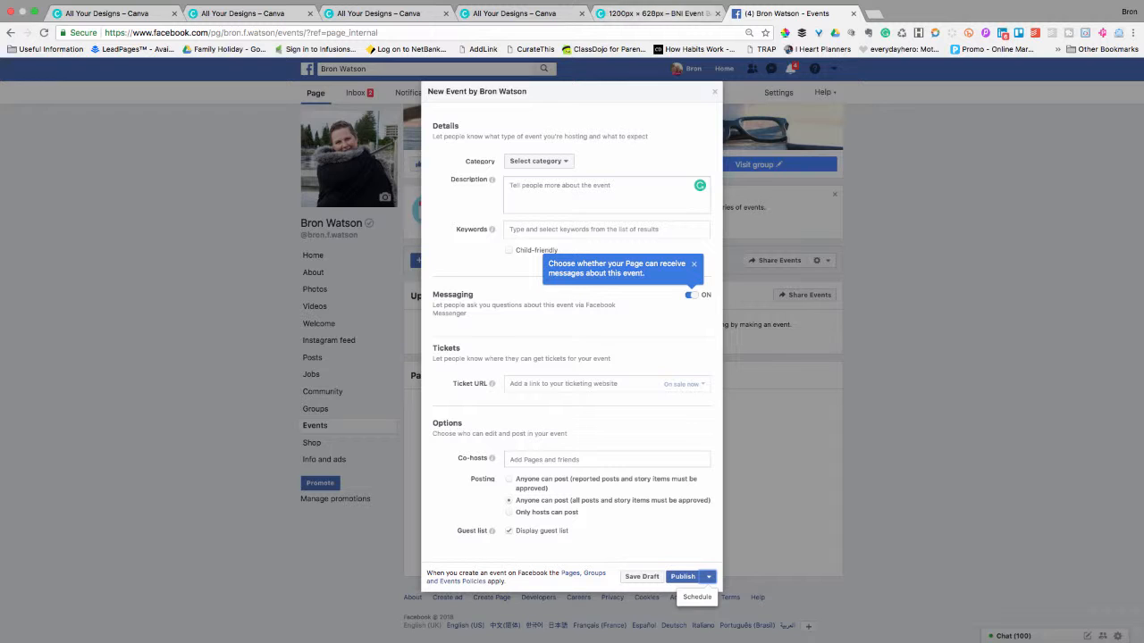
pyautogui.click(715, 92)
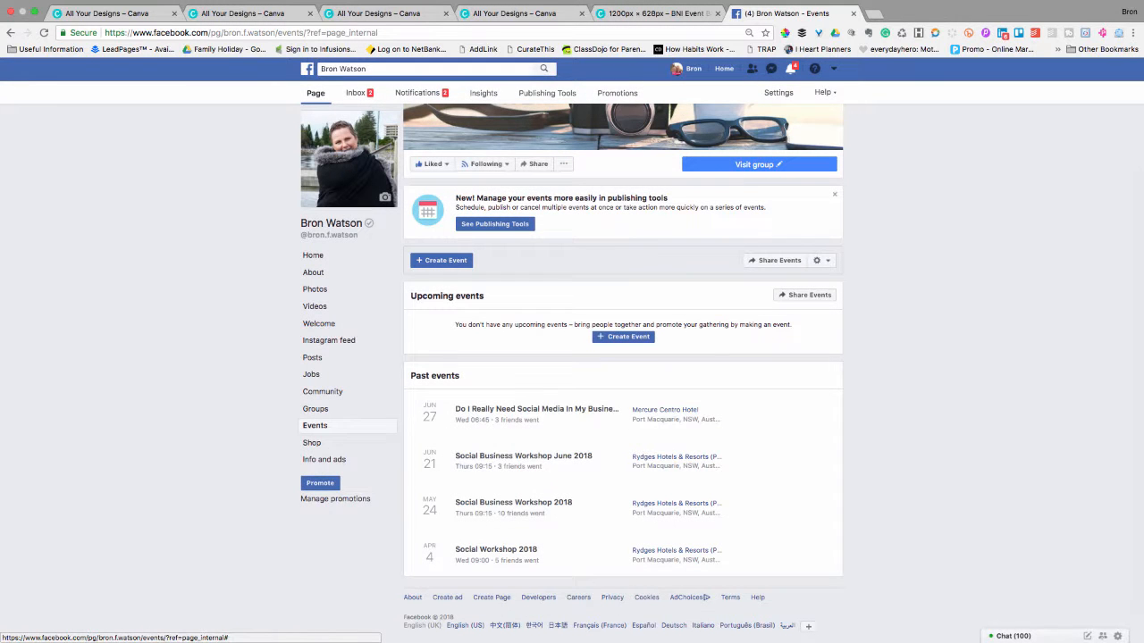
# Open the past event "Do I Really Need Social Media In My Business?" and look through the guests who attended or were interested
pyautogui.click(536, 410)
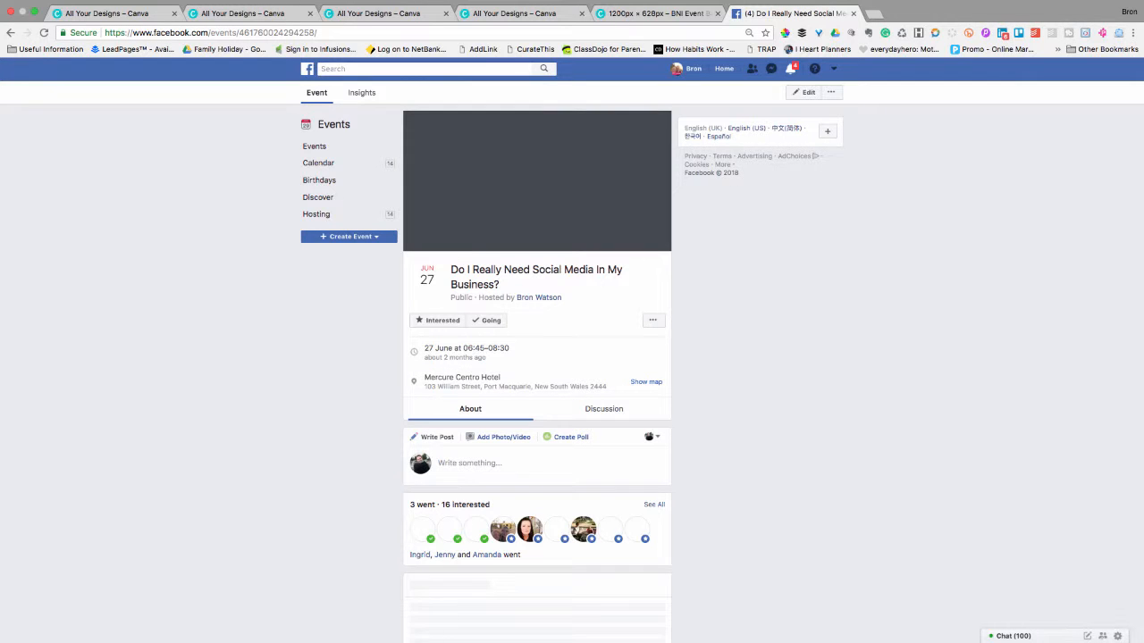
pyautogui.scroll(-5, 536, 375)
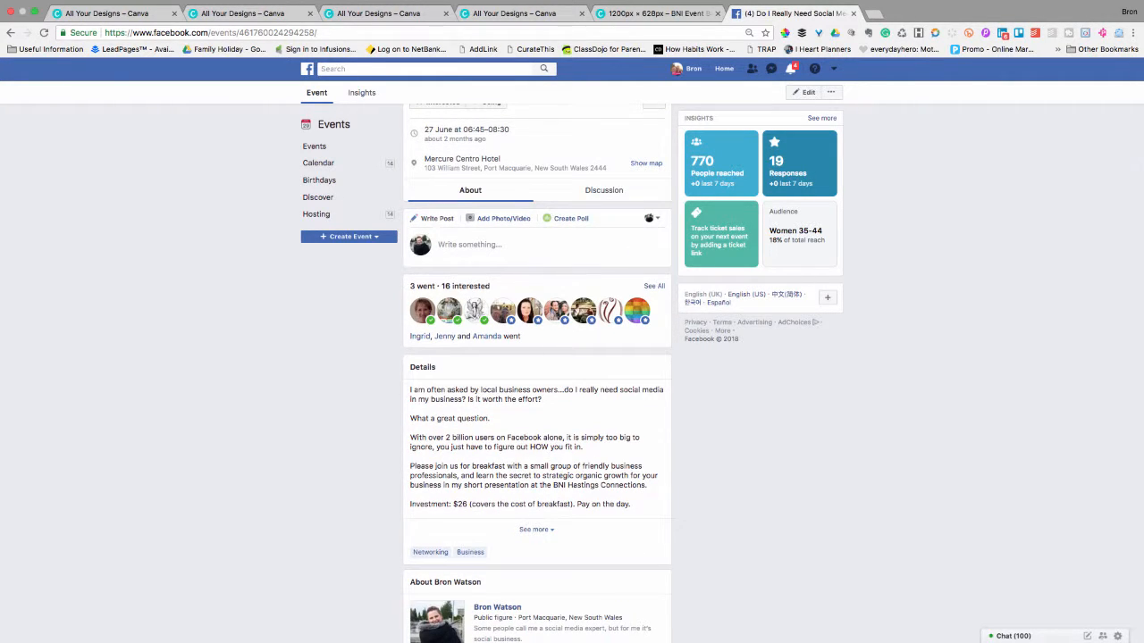
pyautogui.click(450, 286)
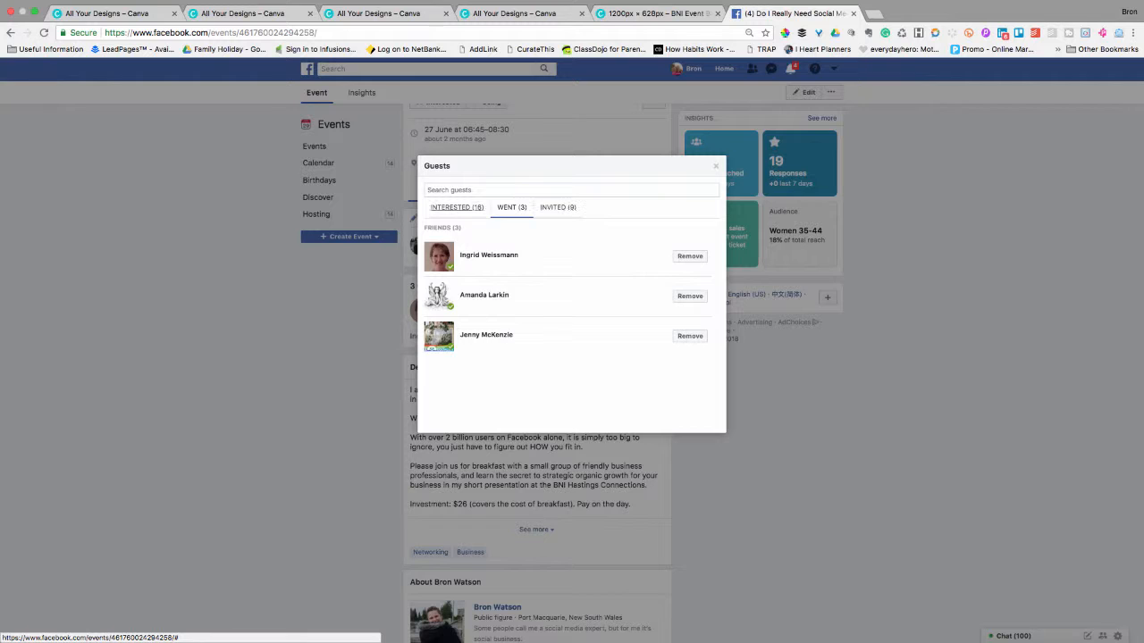
pyautogui.click(456, 207)
pyautogui.scroll(-10, 572, 326)
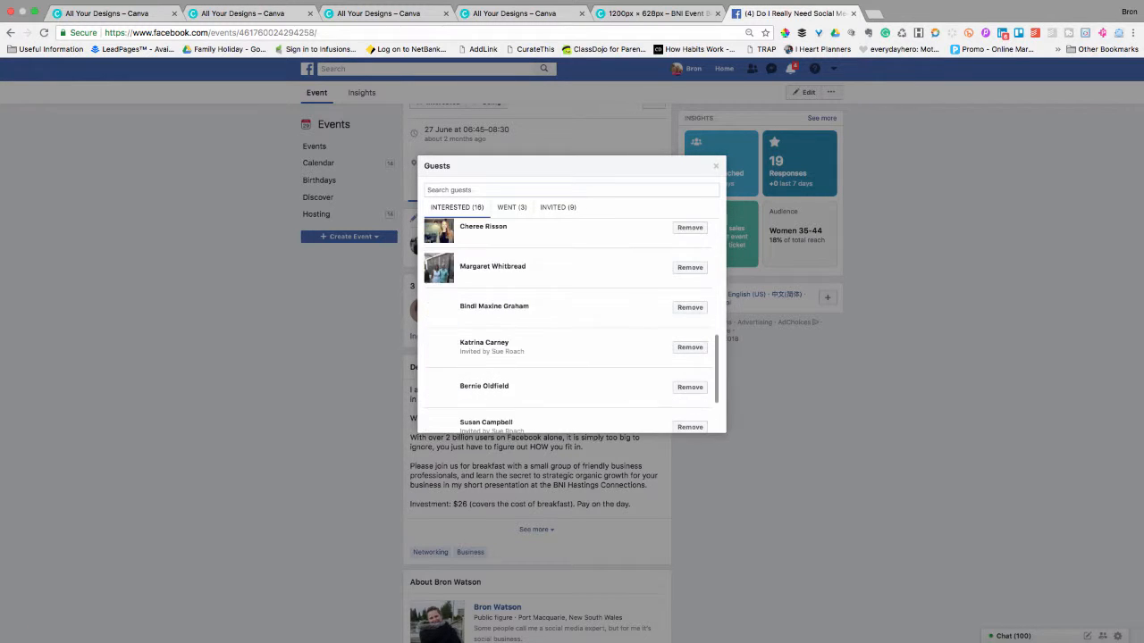
pyautogui.scroll(10, 570, 326)
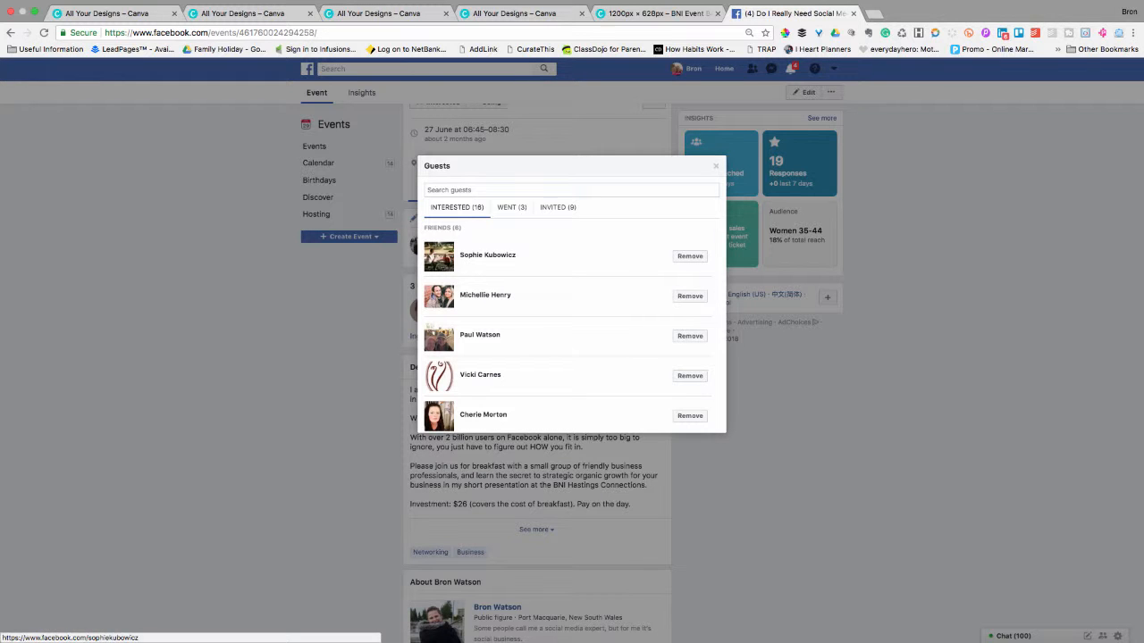
pyautogui.click(716, 167)
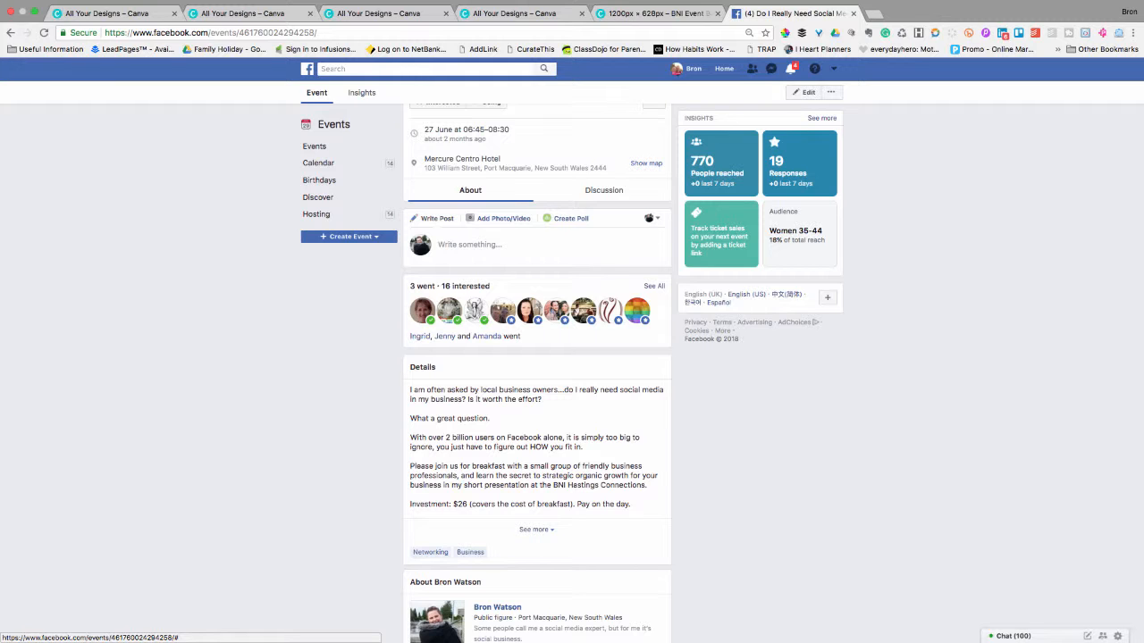
# Read the past event's full description, host and venue sections, and check the extra options beside its attendance responses
pyautogui.scroll(-5, 536, 375)
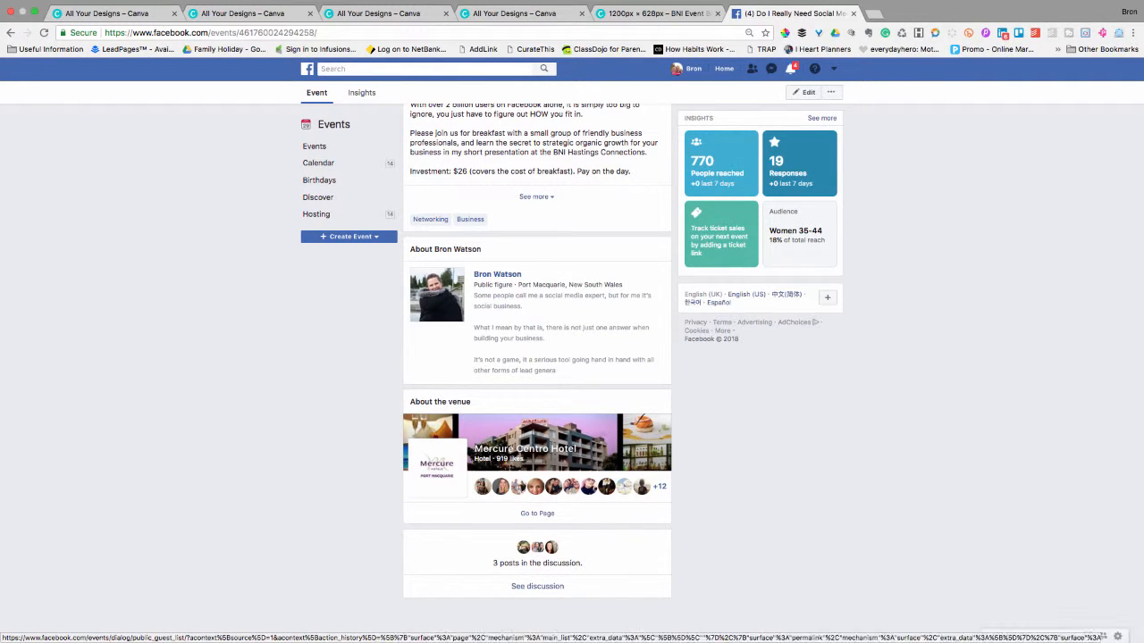
pyautogui.scroll(2, 537, 358)
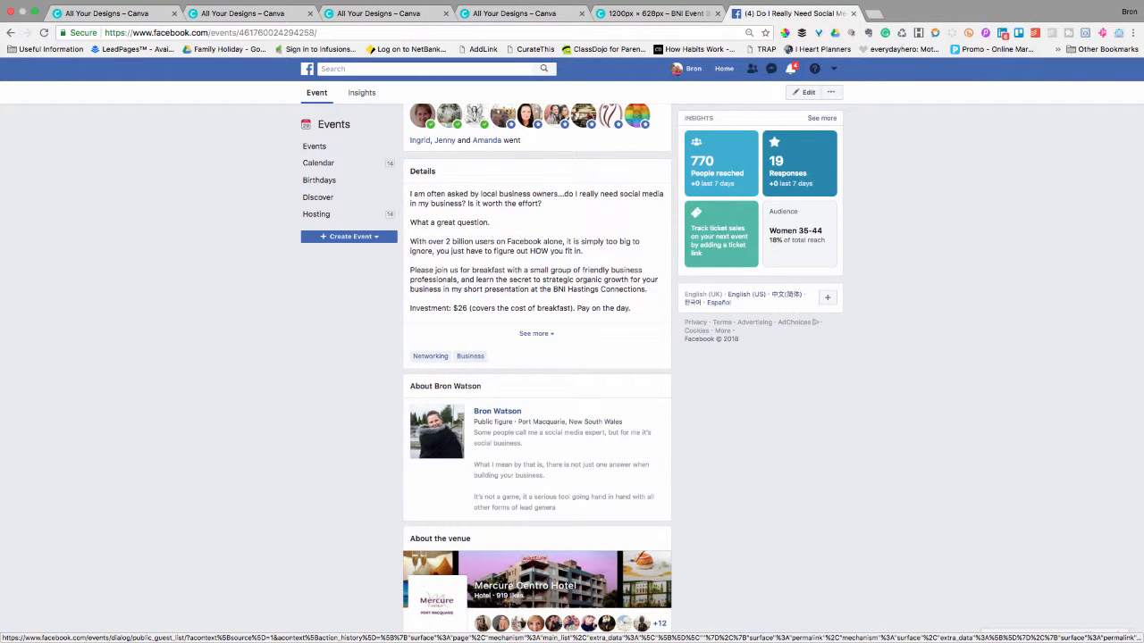
pyautogui.scroll(1, 536, 358)
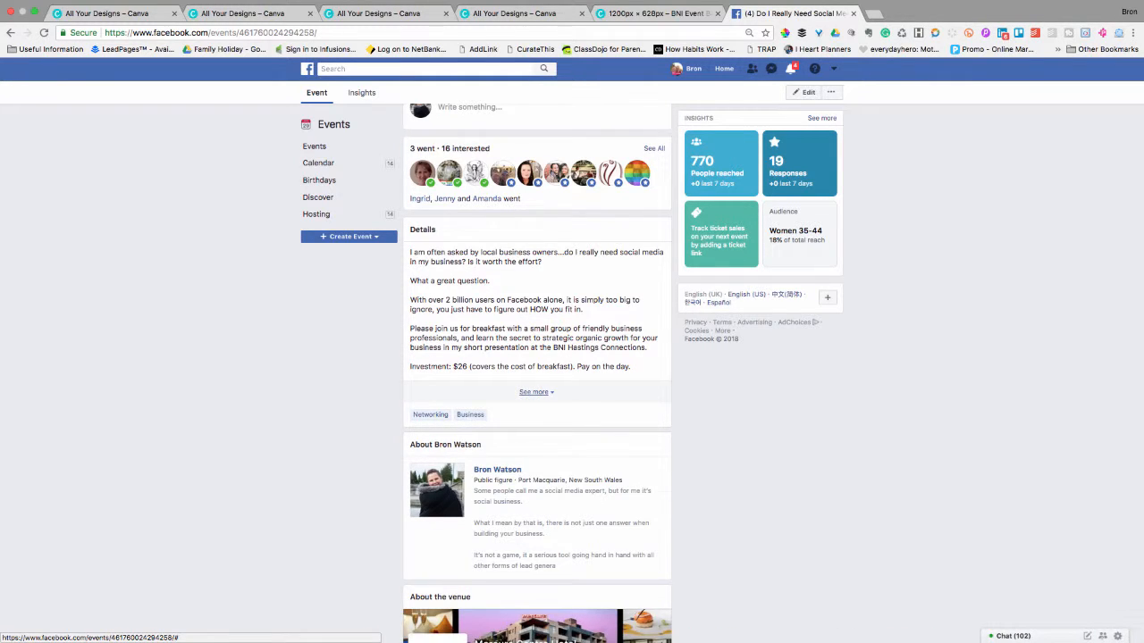
pyautogui.click(534, 392)
pyautogui.scroll(-5, 536, 391)
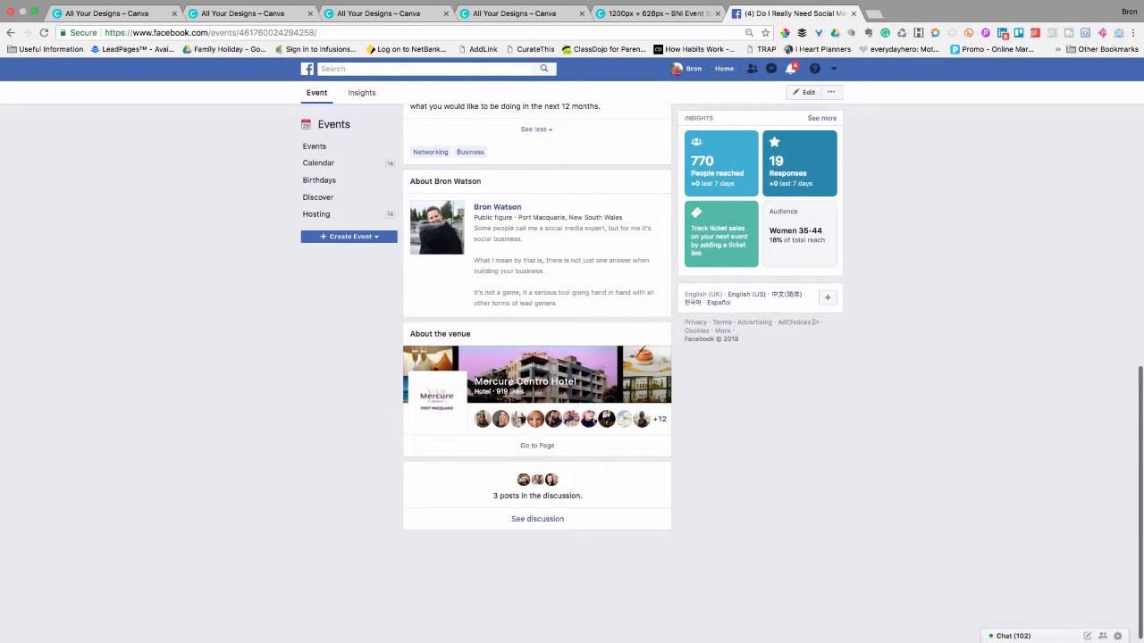
pyautogui.scroll(5, 537, 357)
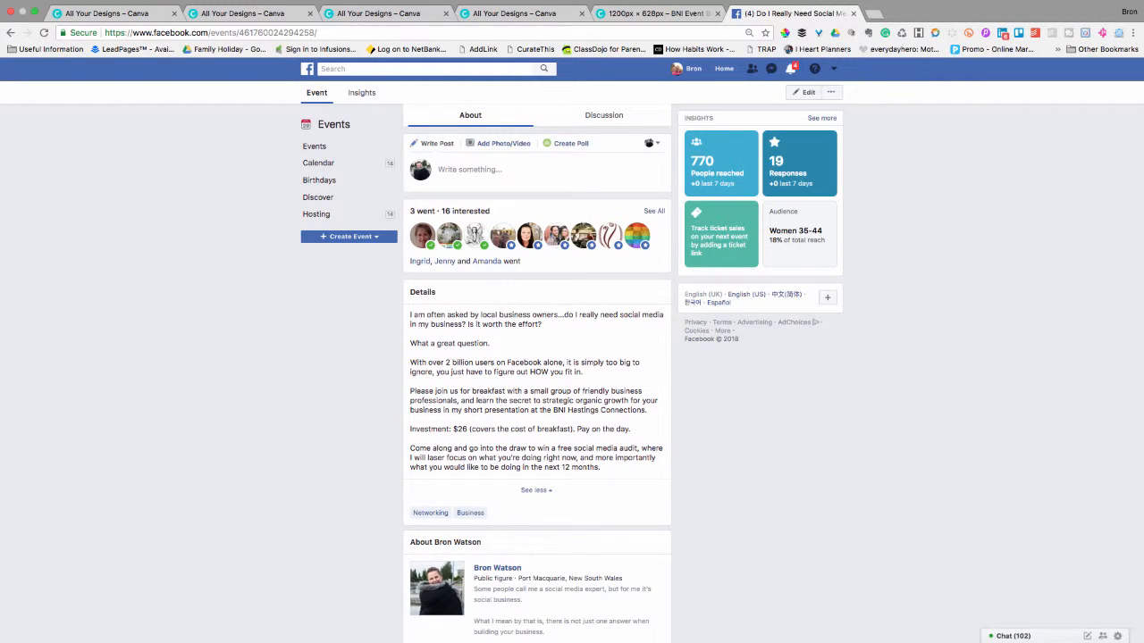
pyautogui.scroll(2, 536, 358)
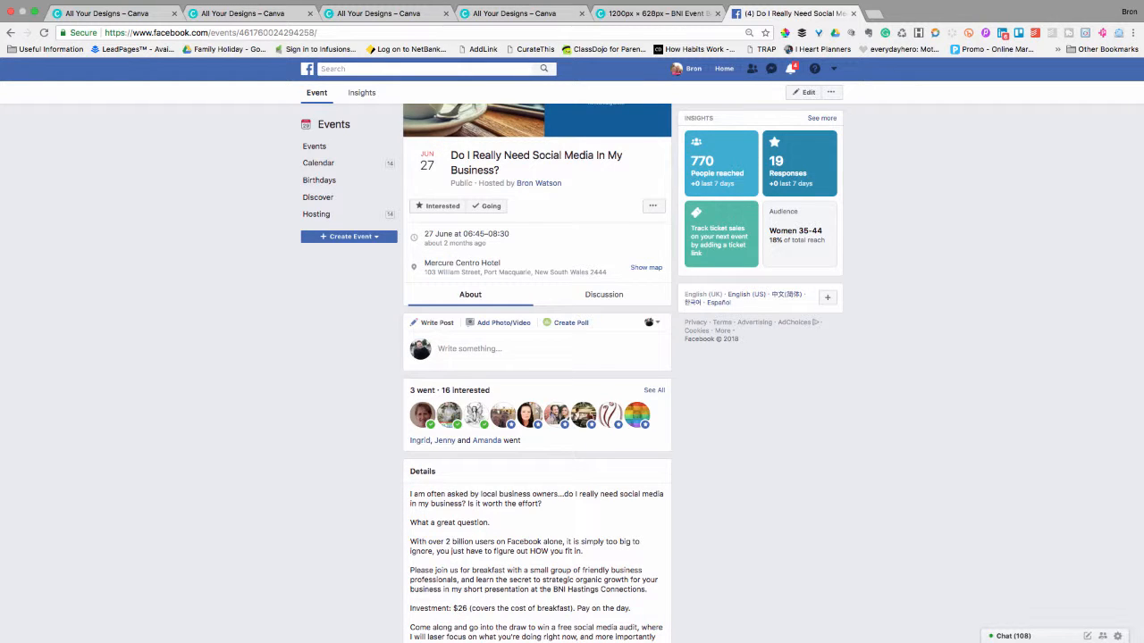
pyautogui.click(652, 205)
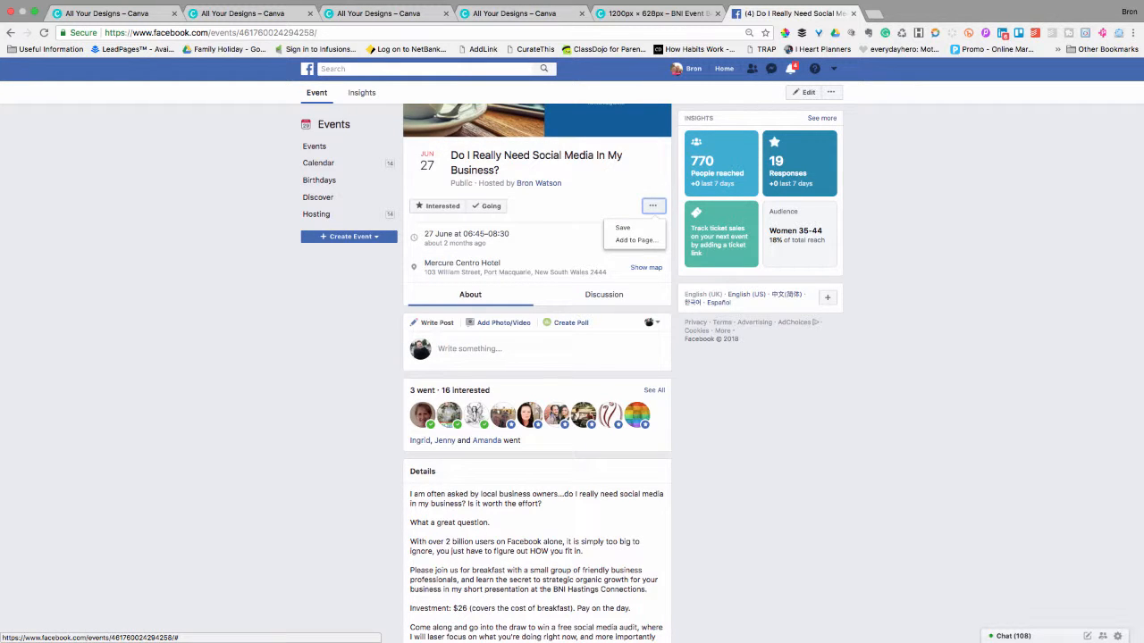
pyautogui.scroll(2, 652, 205)
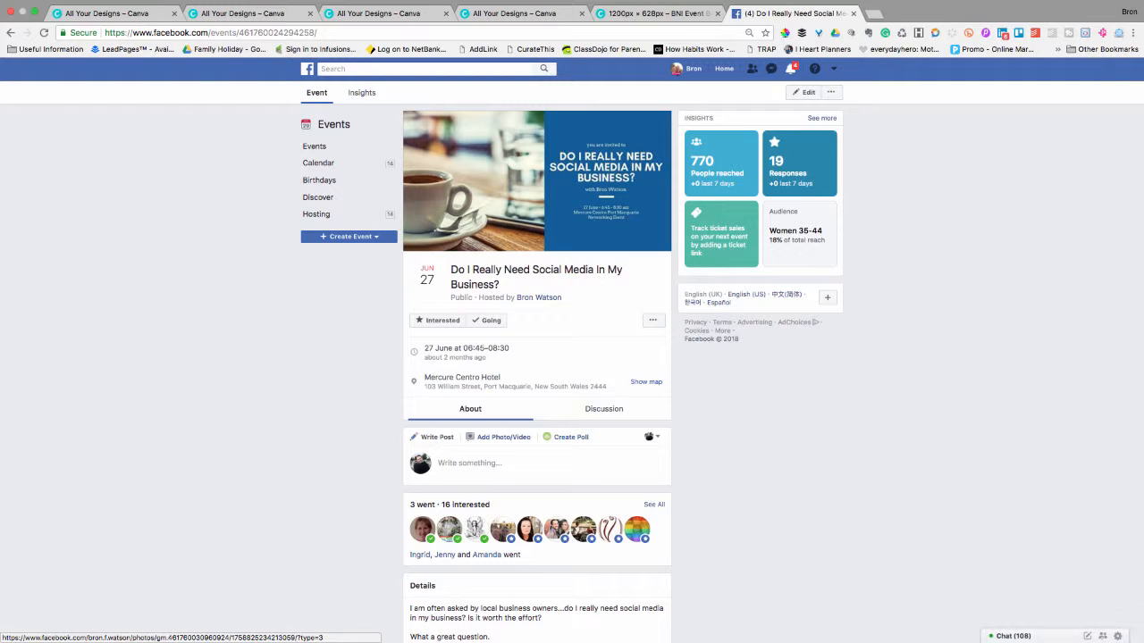
# Review the rest of the past event's page, its discussion posts and its management options such as duplicating or exporting the guest list
pyautogui.scroll(-5, 653, 205)
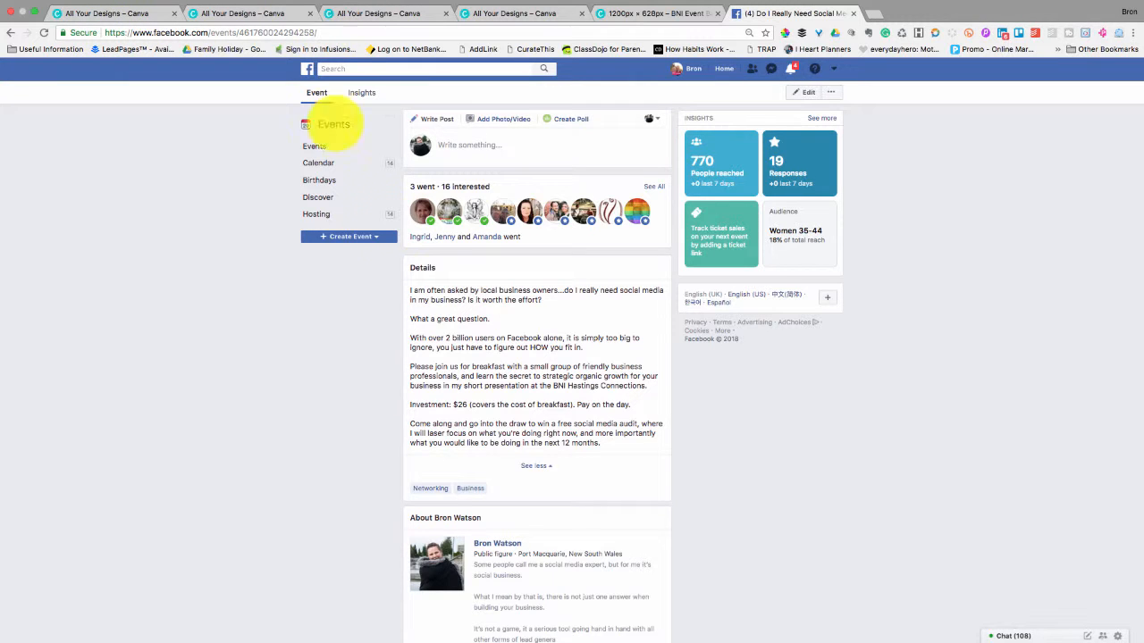
pyautogui.scroll(-4, 536, 358)
pyautogui.scroll(-2, 536, 357)
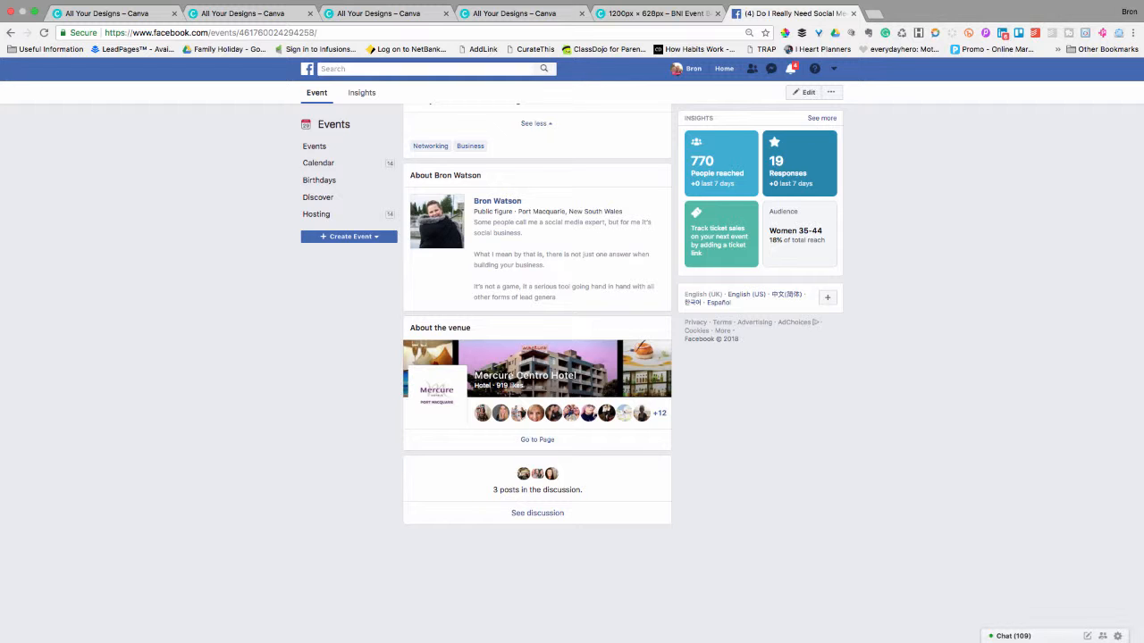
pyautogui.scroll(10, 536, 358)
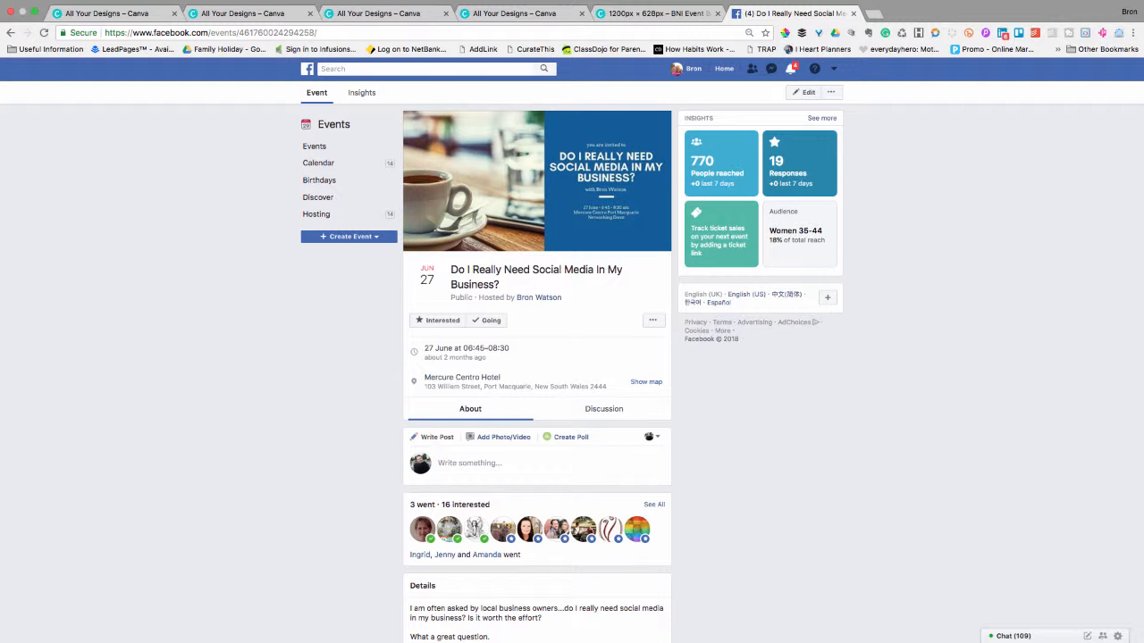
pyautogui.scroll(-10, 536, 358)
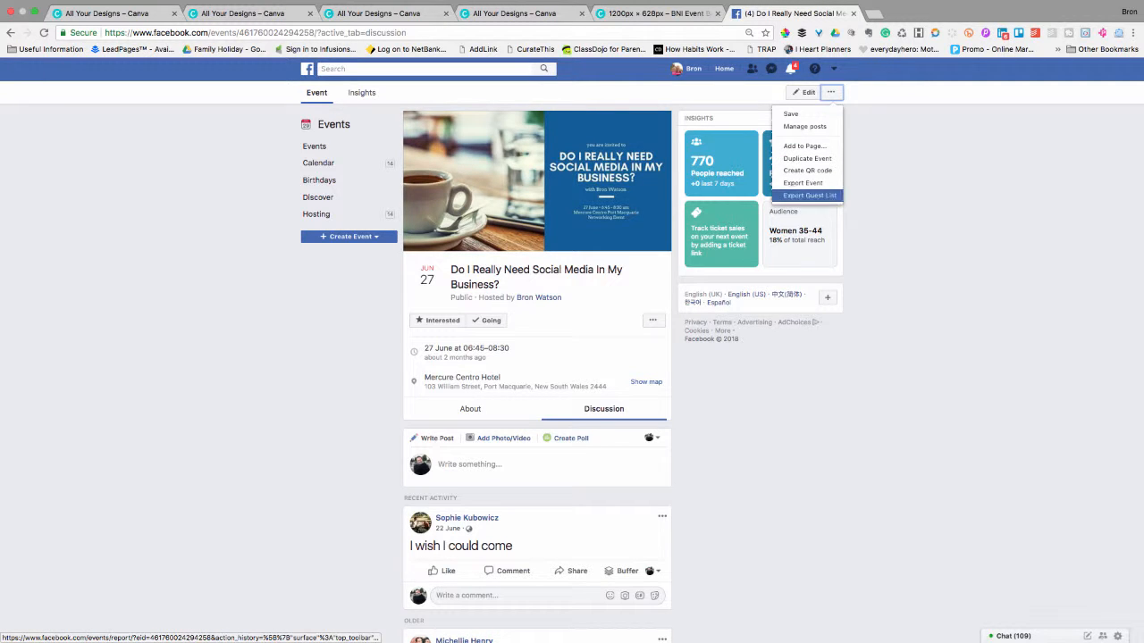
pyautogui.click(894, 227)
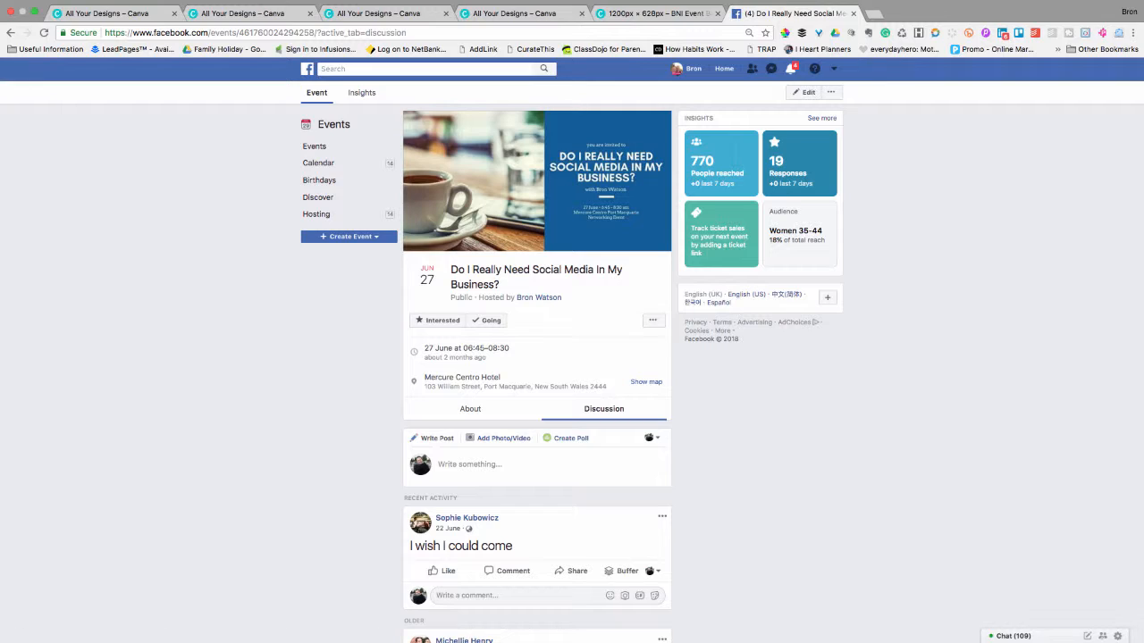